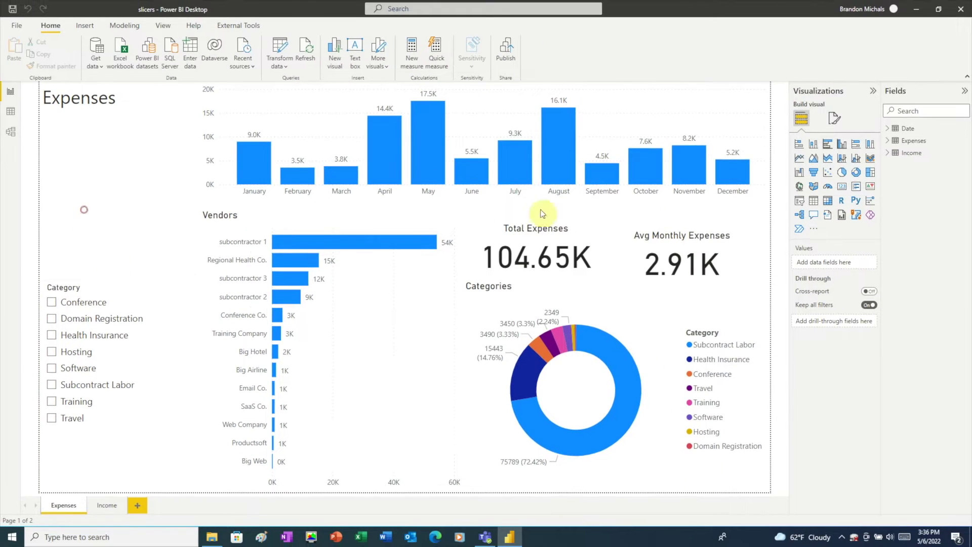
# Add a new slicer using the Date table's Year field and change its style to List
pyautogui.click(799, 201)
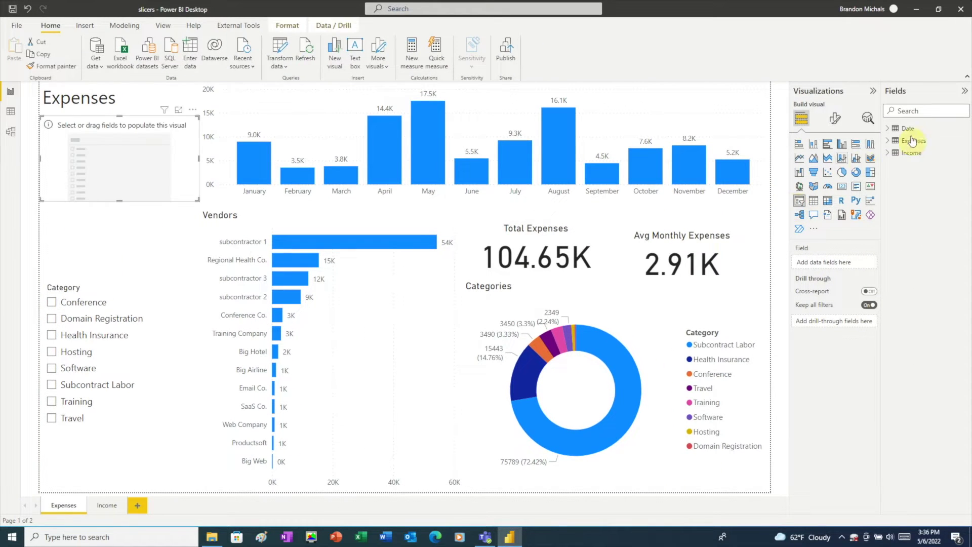
pyautogui.click(889, 128)
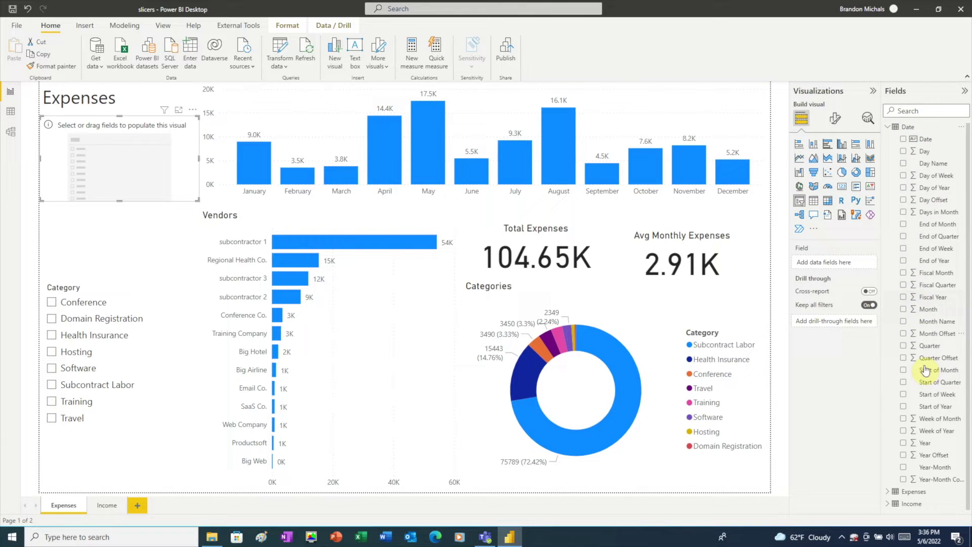
pyautogui.click(904, 446)
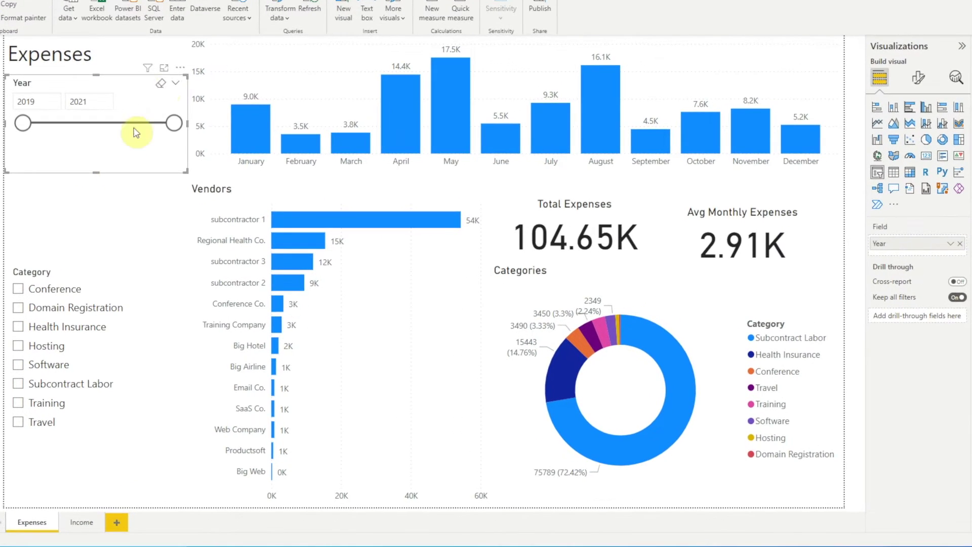
pyautogui.click(175, 83)
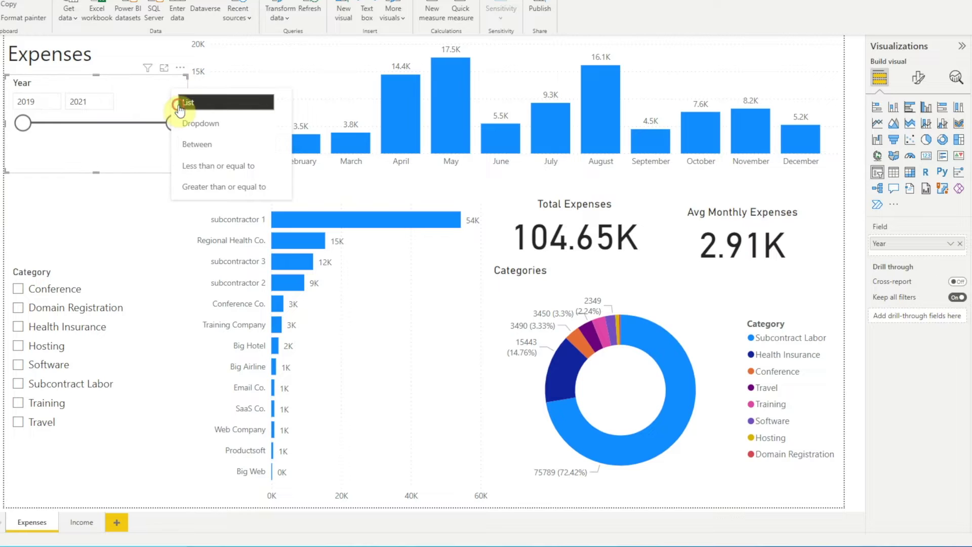
pyautogui.click(181, 101)
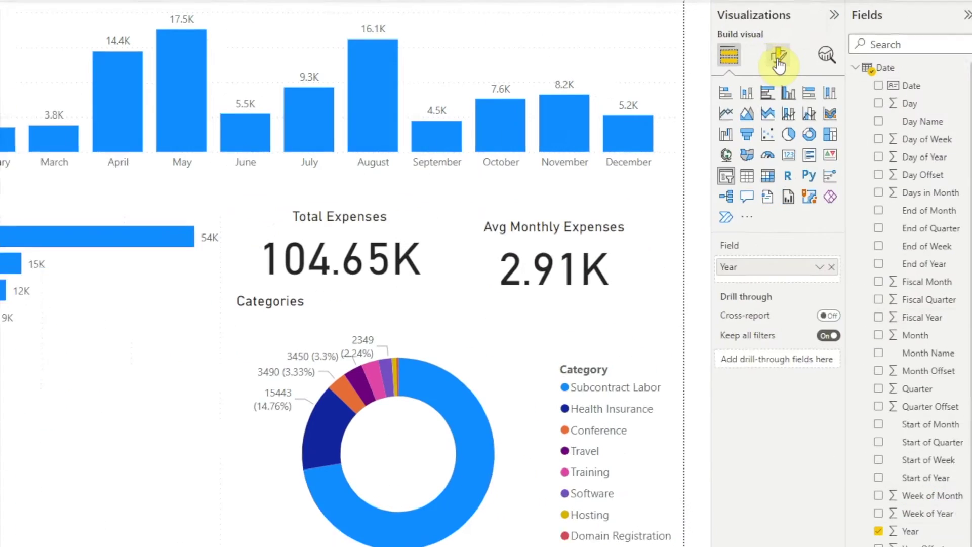
# Set the Year slicer's orientation to Horizontal and shorten it to one row of tiles
pyautogui.click(918, 77)
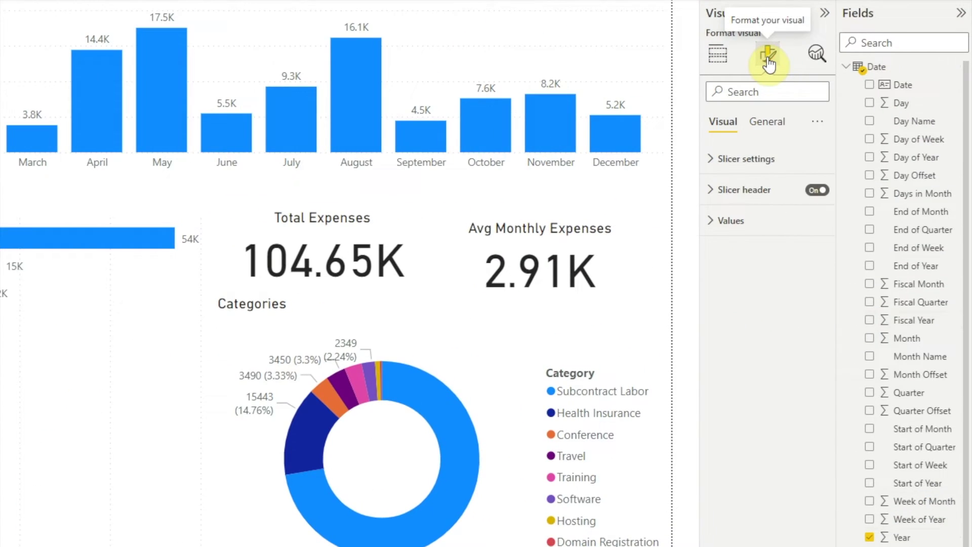
pyautogui.click(729, 121)
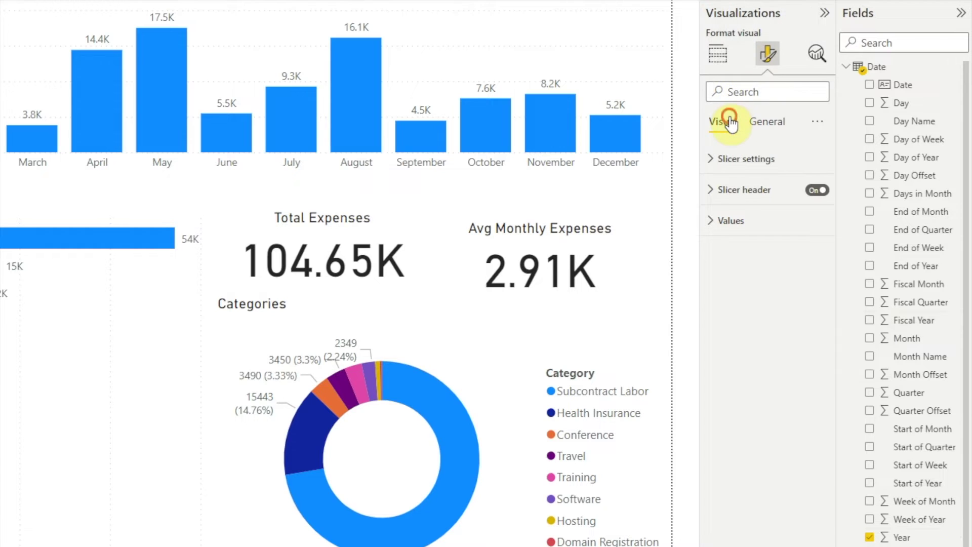
pyautogui.click(706, 159)
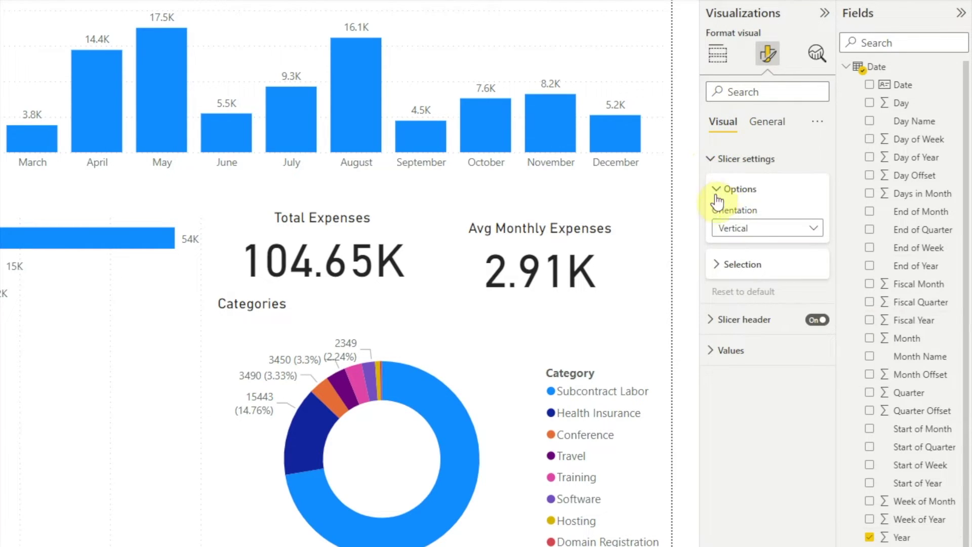
pyautogui.click(808, 224)
pyautogui.click(741, 265)
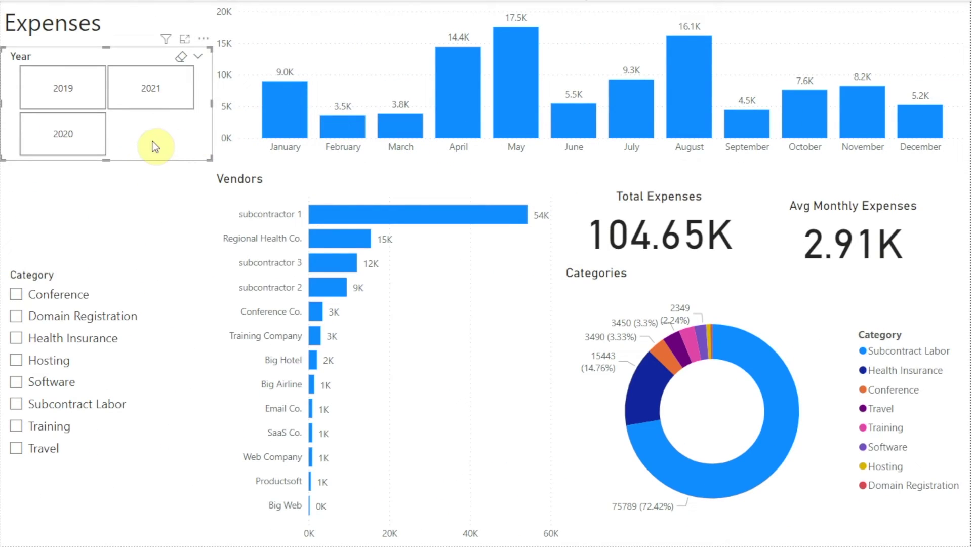
pyautogui.moveTo(101, 159); pyautogui.dragTo(104, 99)
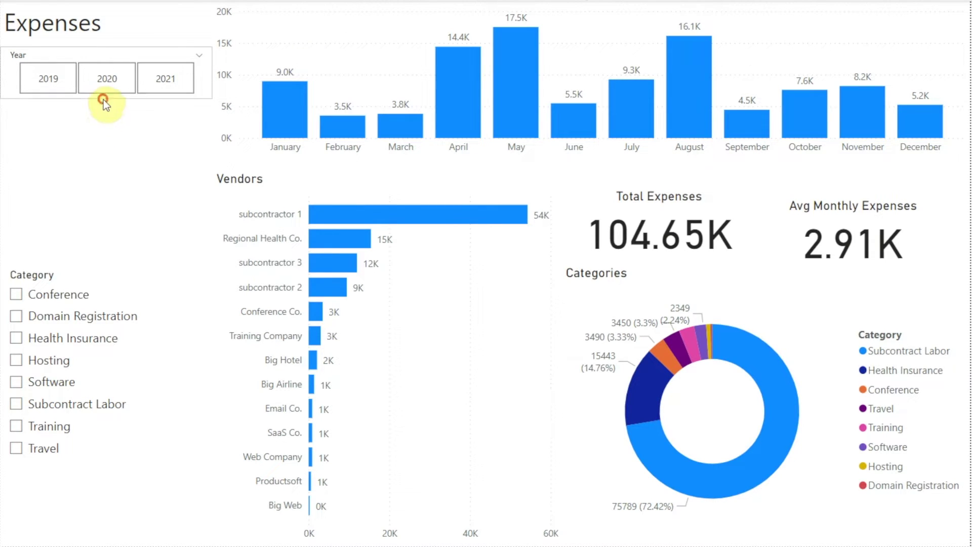
# Select 2019, then 2020, then 2021 in the Year slicer, ending on 2021, and deselect it
pyautogui.click(62, 74)
pyautogui.click(119, 73)
pyautogui.click(163, 79)
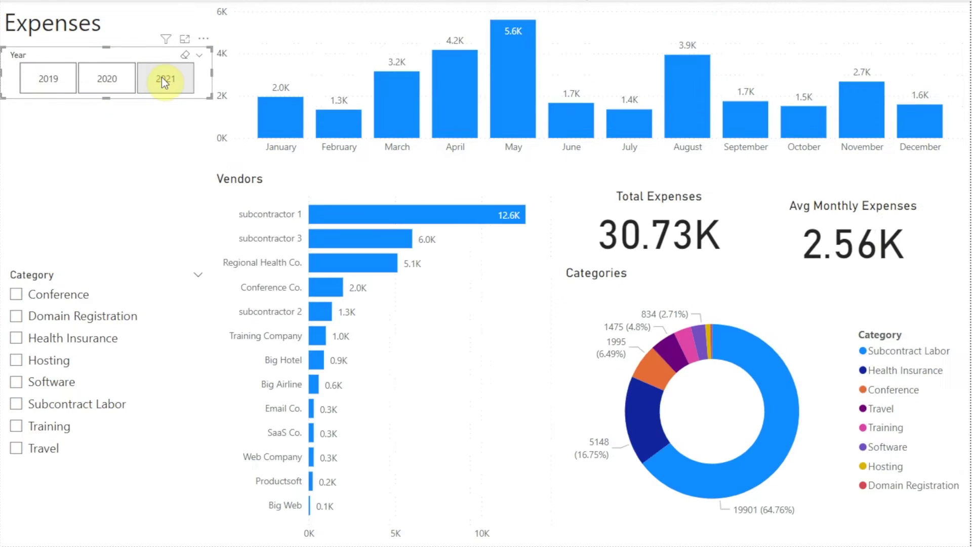
pyautogui.click(96, 140)
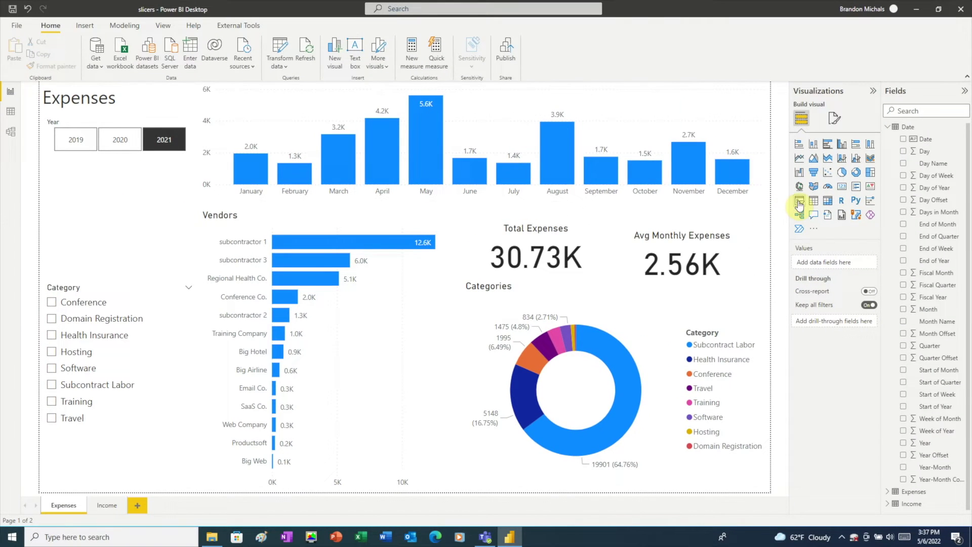
# Add a Date range slicer, resize it beneath the Year tiles, and pick 2019 in the Year slicer
pyautogui.click(799, 204)
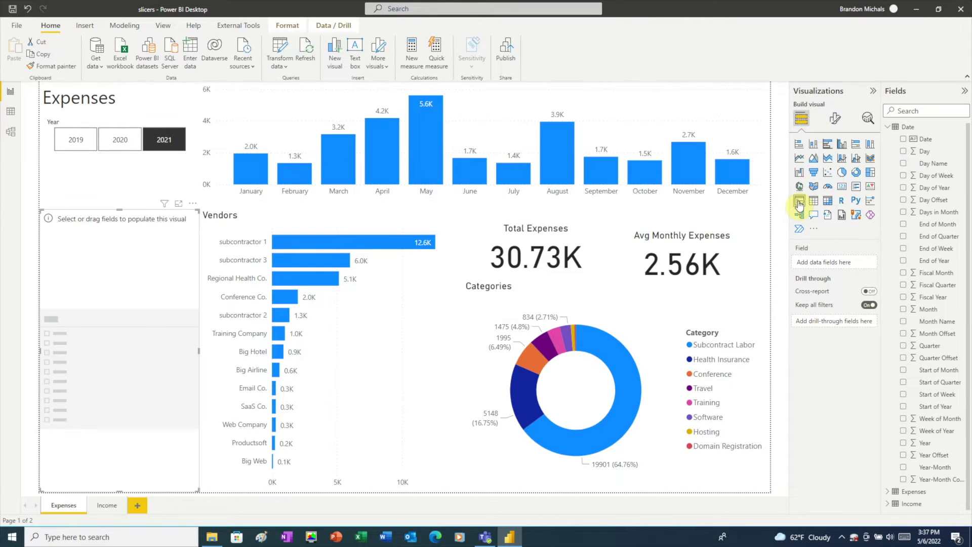
pyautogui.click(905, 140)
pyautogui.moveTo(124, 484); pyautogui.dragTo(131, 256)
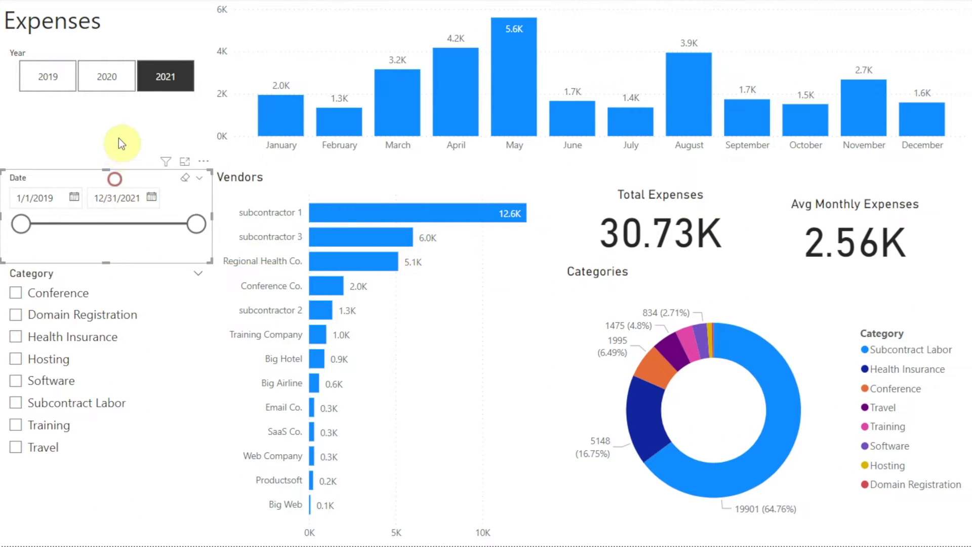
pyautogui.moveTo(119, 138); pyautogui.dragTo(121, 132)
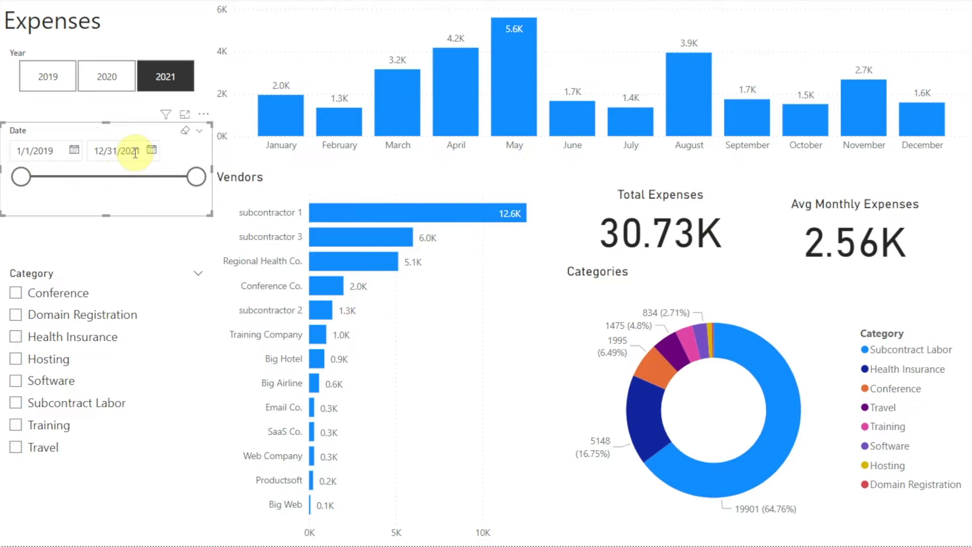
pyautogui.click(53, 75)
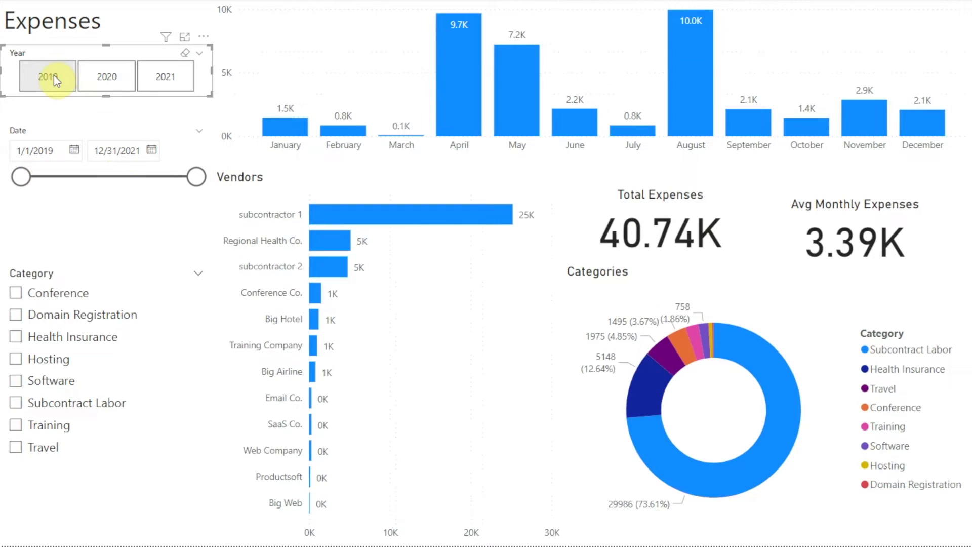
# Pick 2020 then 2021, and inspect the filters applied to each visual, including the Total and Avg Monthly Expenses cards
pyautogui.click(100, 75)
pyautogui.click(160, 75)
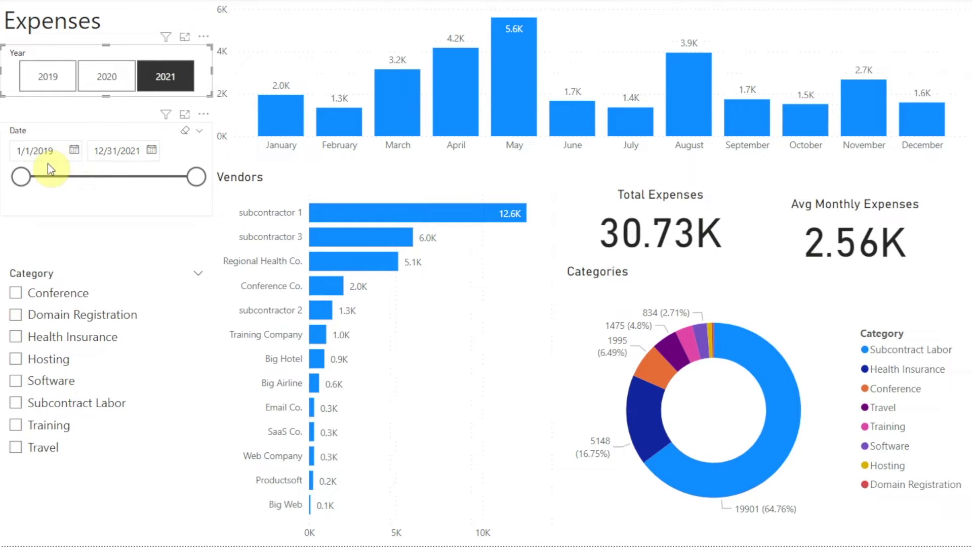
pyautogui.click(29, 129)
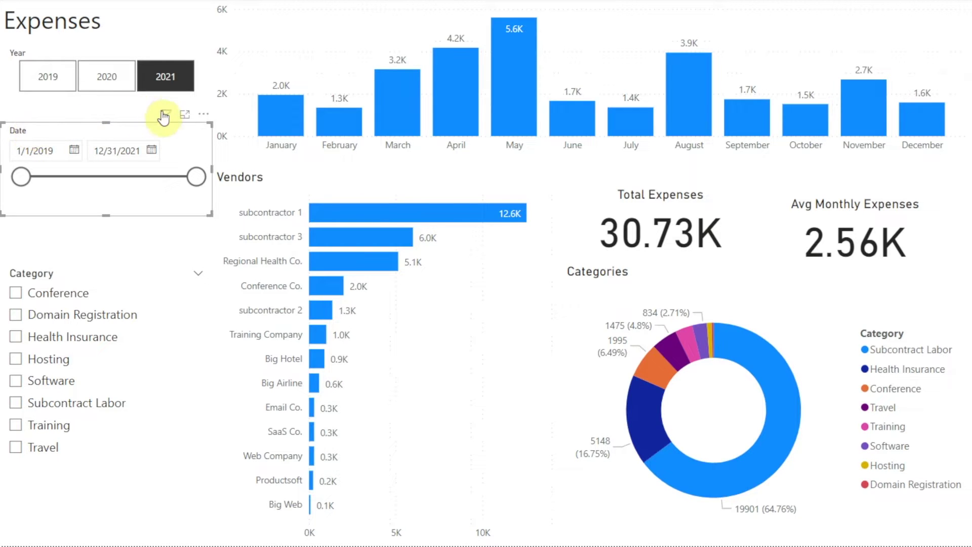
pyautogui.moveTo(166, 115)
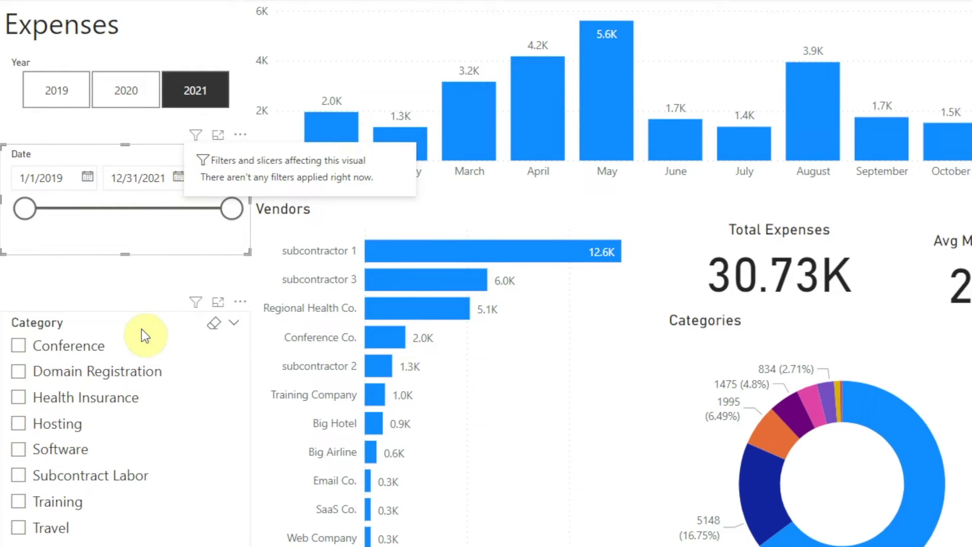
pyautogui.moveTo(196, 306)
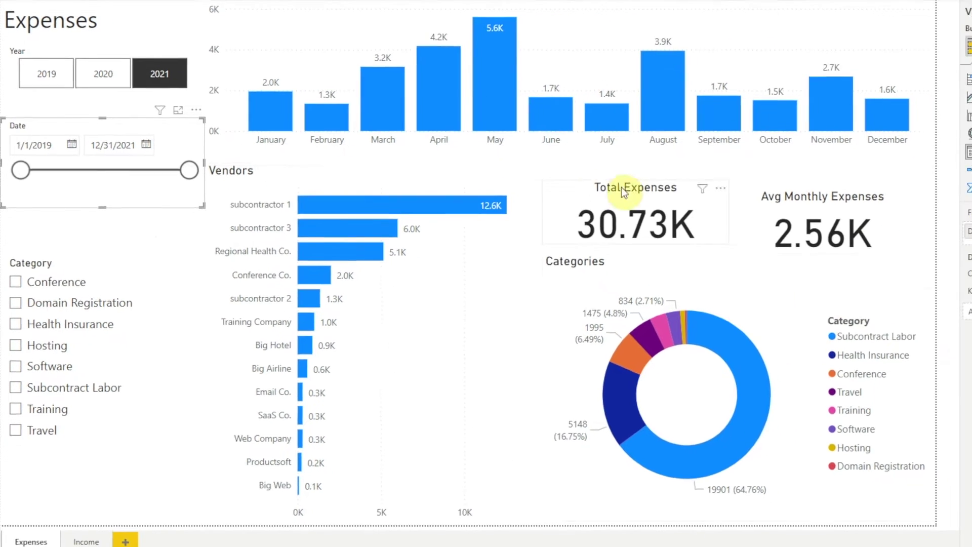
pyautogui.moveTo(698, 189)
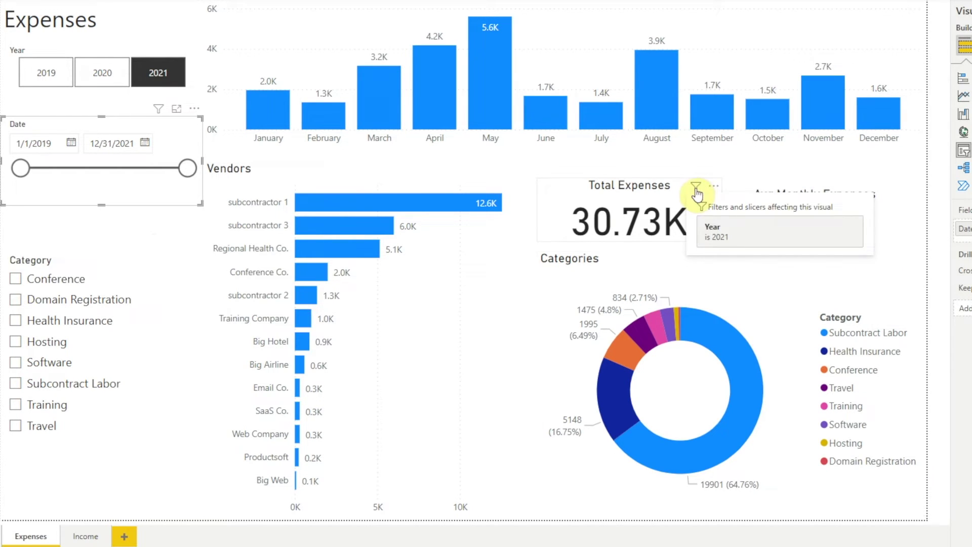
pyautogui.moveTo(880, 200)
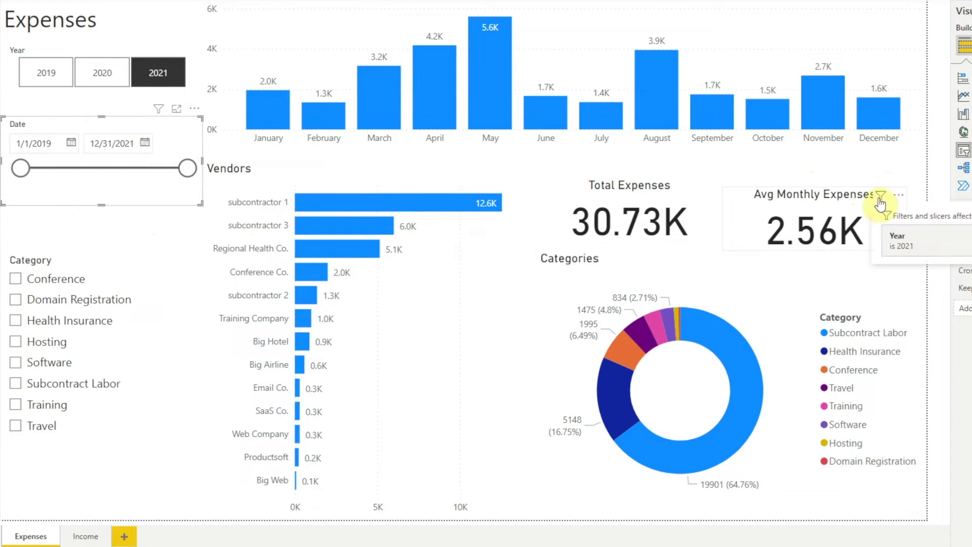
pyautogui.moveTo(884, 163)
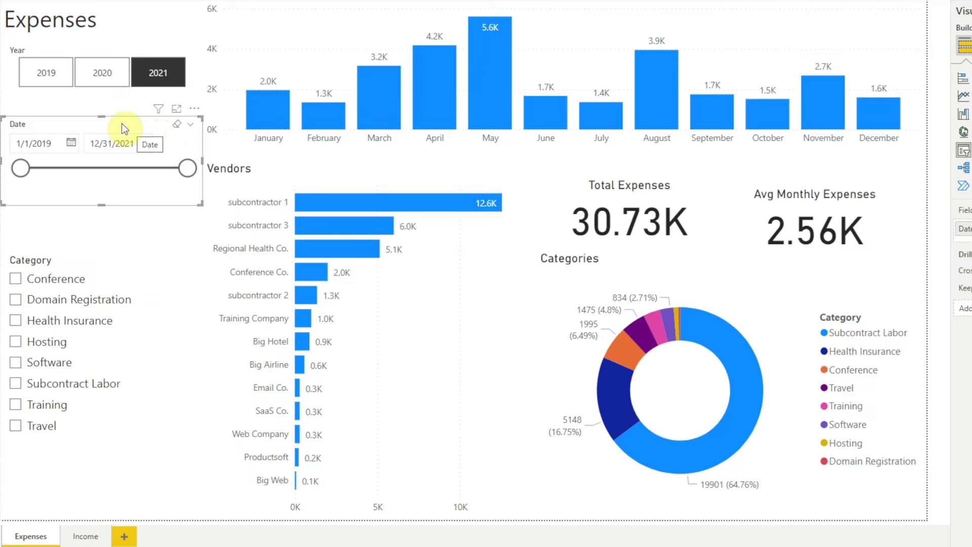
# With the Year slicer selected, turn on Edit interactions and set the Date slicer's interaction to None
pyautogui.click(26, 47)
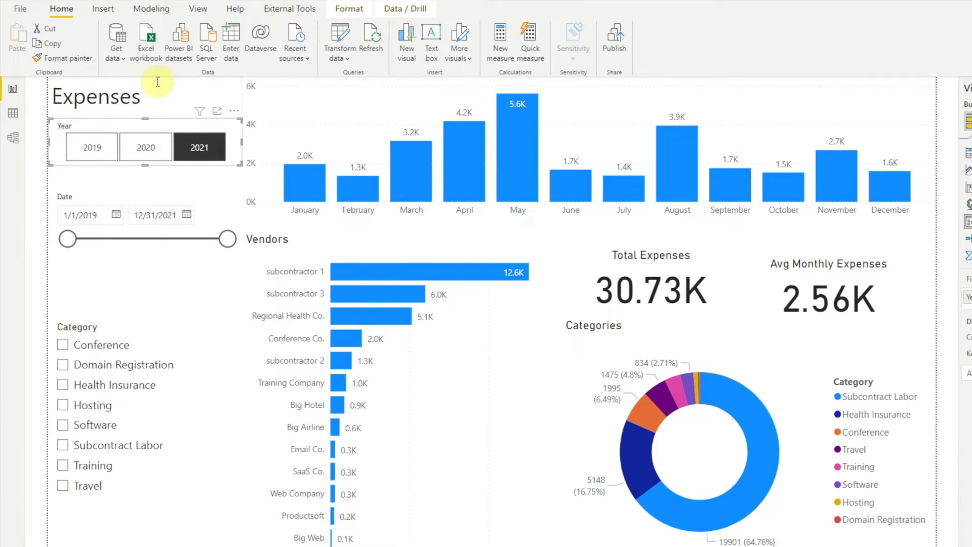
pyautogui.click(344, 8)
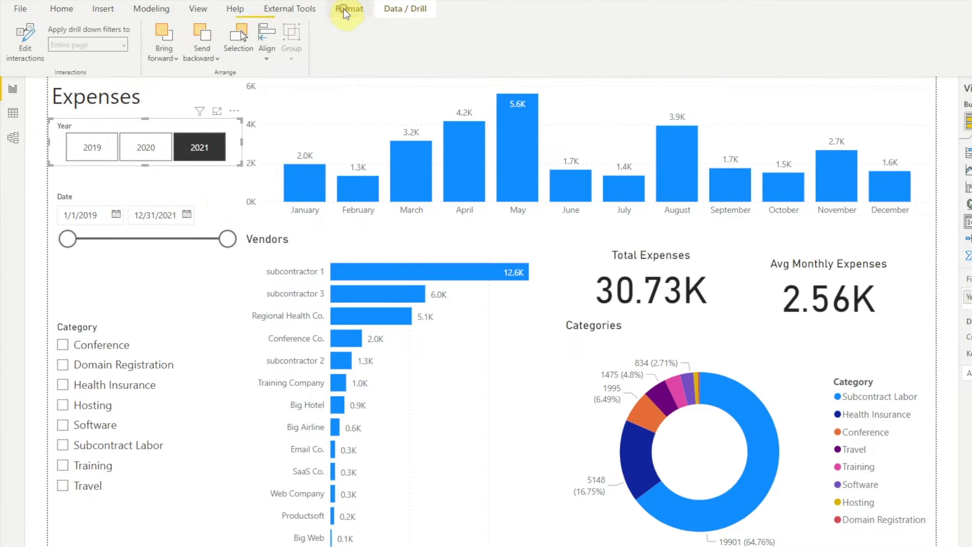
pyautogui.click(24, 50)
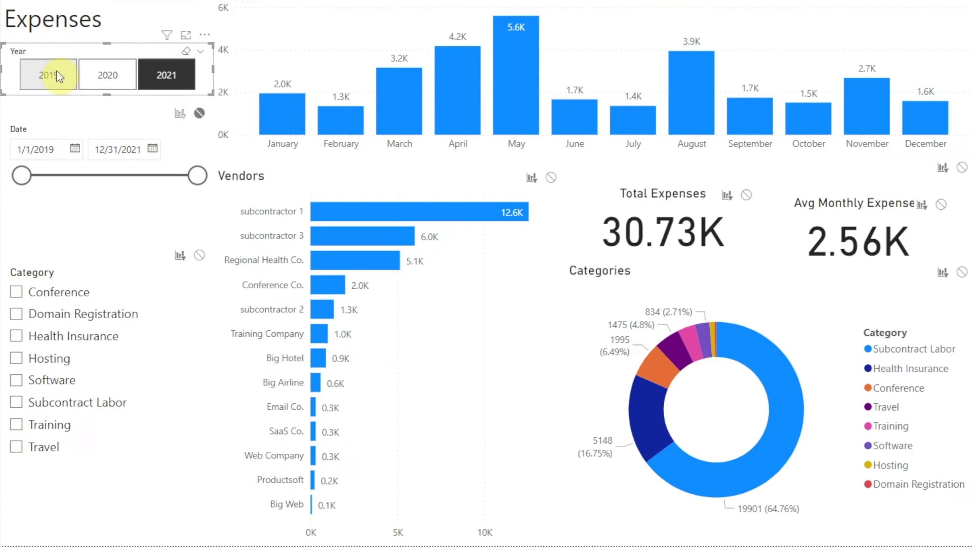
pyautogui.click(200, 114)
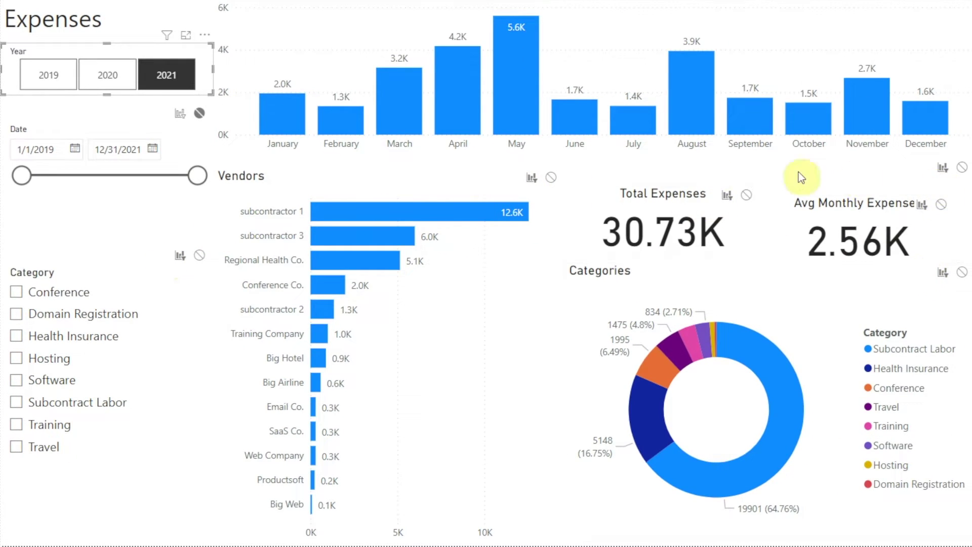
# Switch the Date slicer's interaction to Filter, then test with years 2020 and 2019
pyautogui.click(200, 114)
pyautogui.click(181, 113)
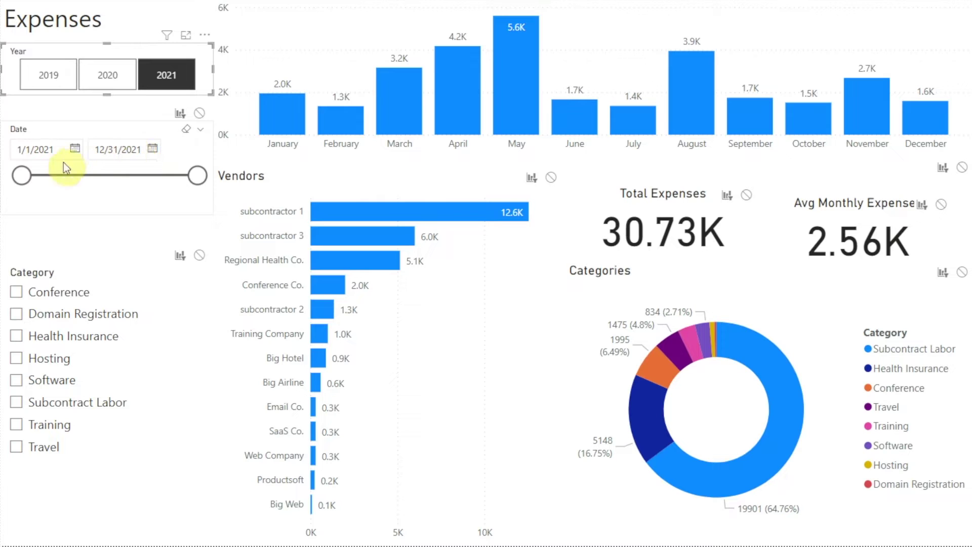
pyautogui.click(107, 81)
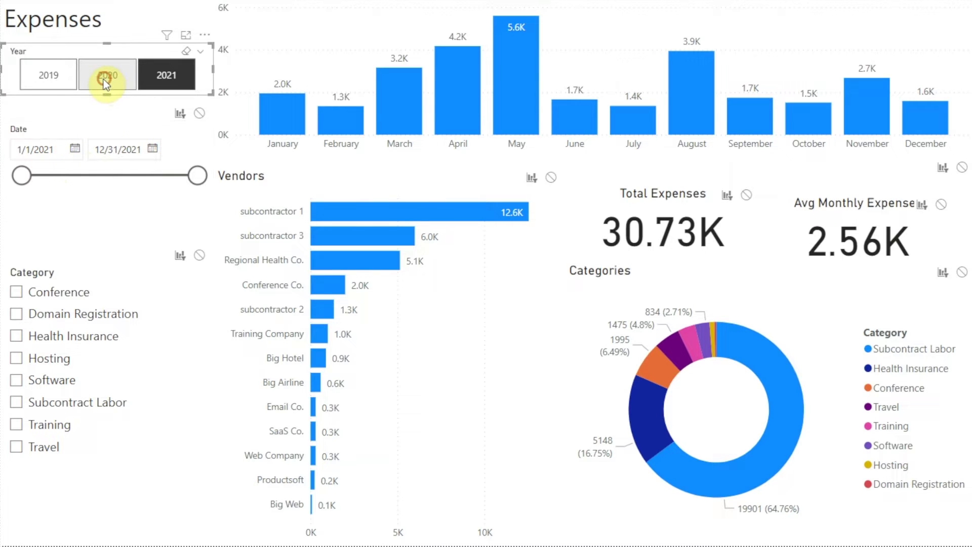
pyautogui.click(54, 83)
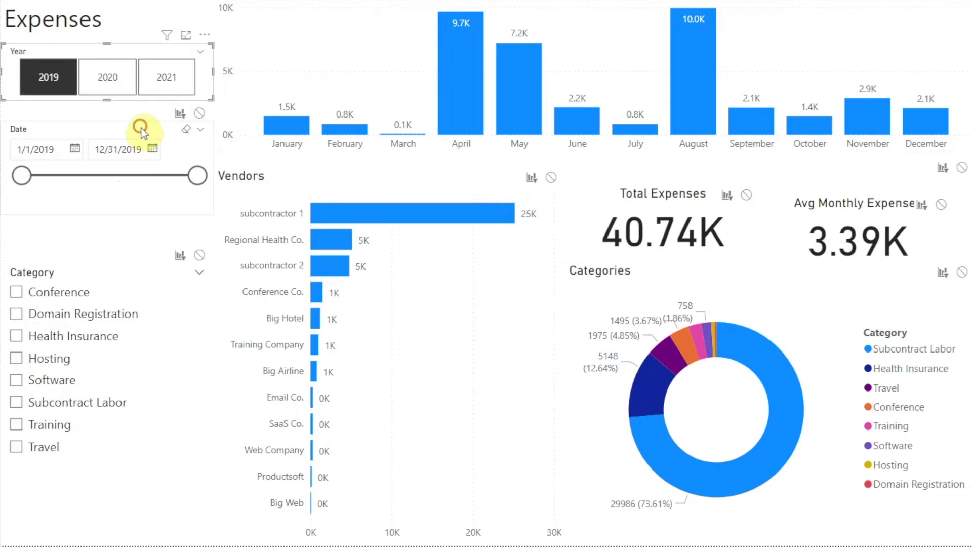
# Remove the Date slicer via its More options menu and erase the Year slicer's selection
pyautogui.click(140, 128)
pyautogui.click(204, 113)
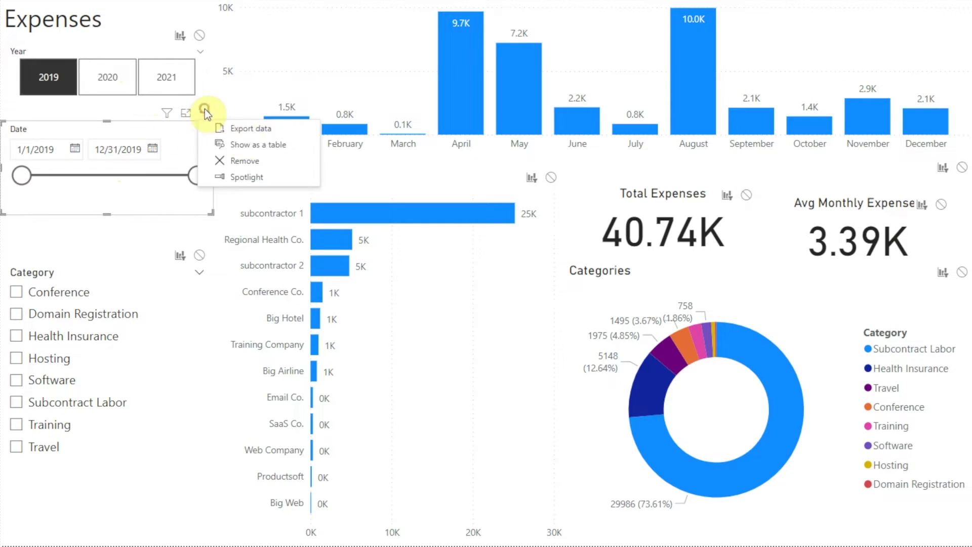
pyautogui.click(253, 162)
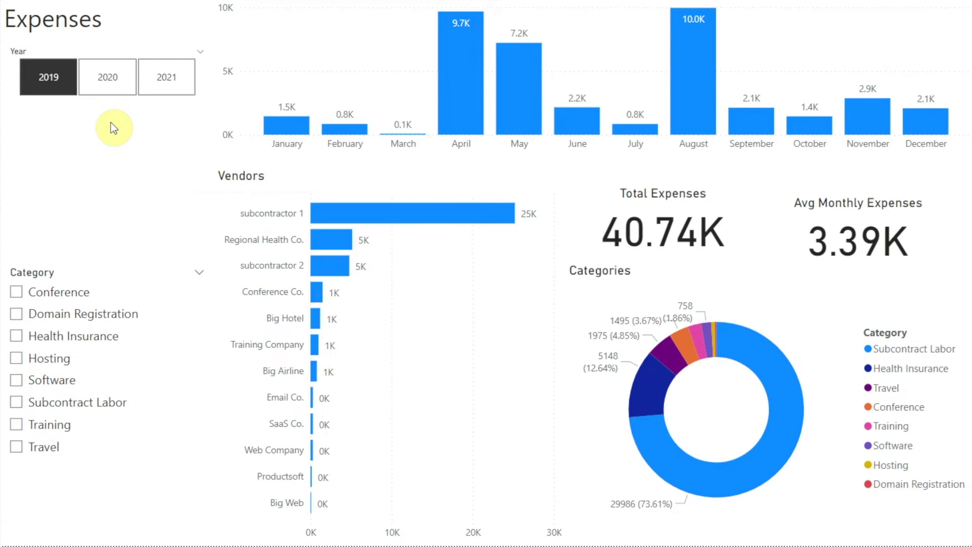
pyautogui.click(184, 51)
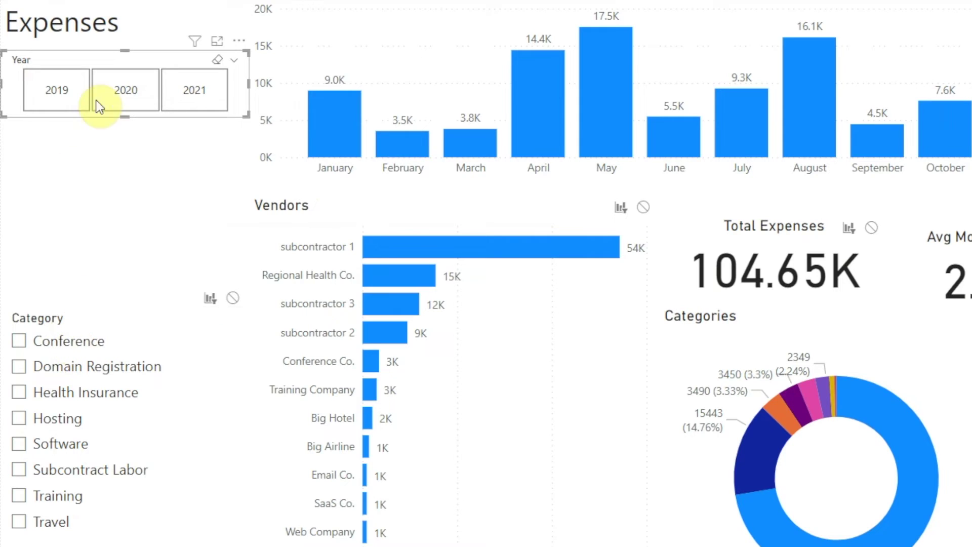
# Pick 2020, clear it with the eraser, then tick Conference in the Category slicer
pyautogui.click(120, 88)
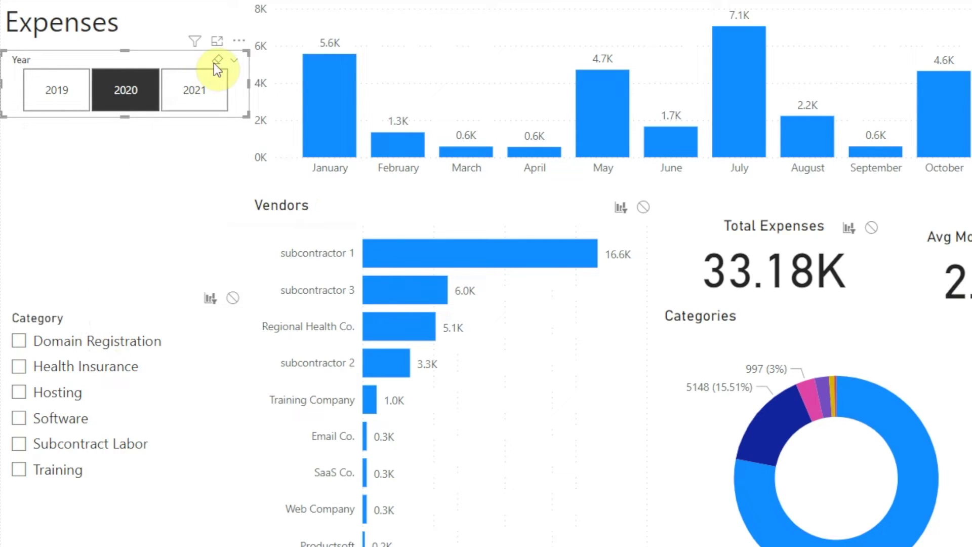
pyautogui.click(216, 61)
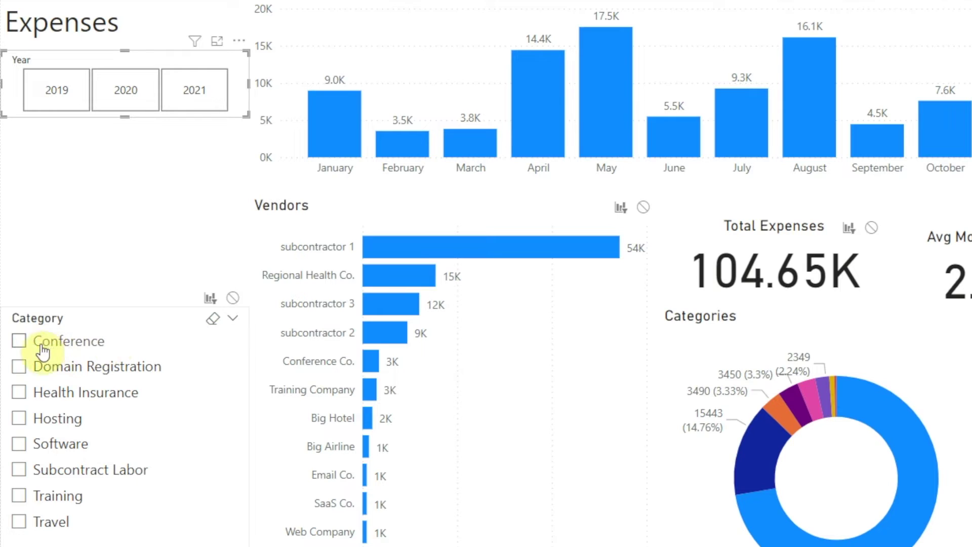
pyautogui.click(19, 341)
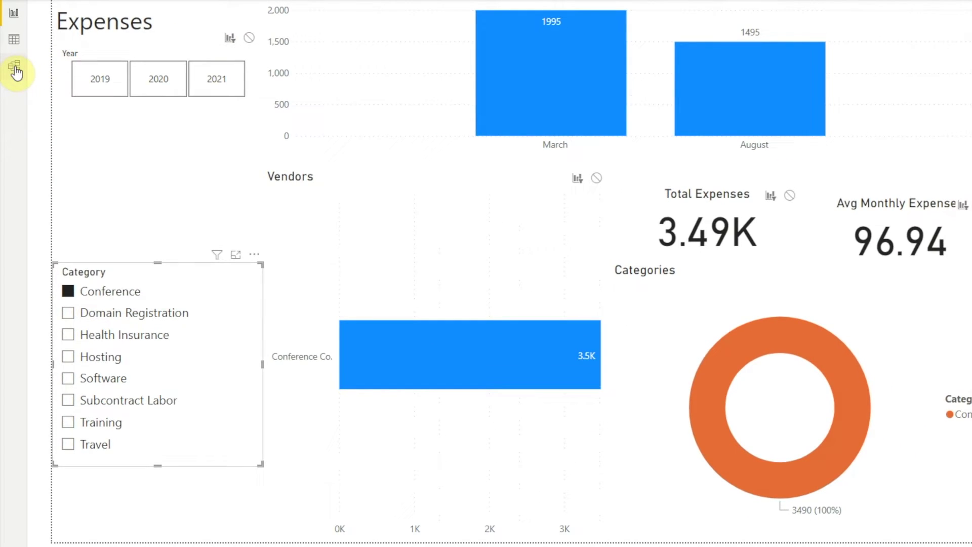
# Switch to Model view and scroll through the Date table's field list
pyautogui.click(14, 65)
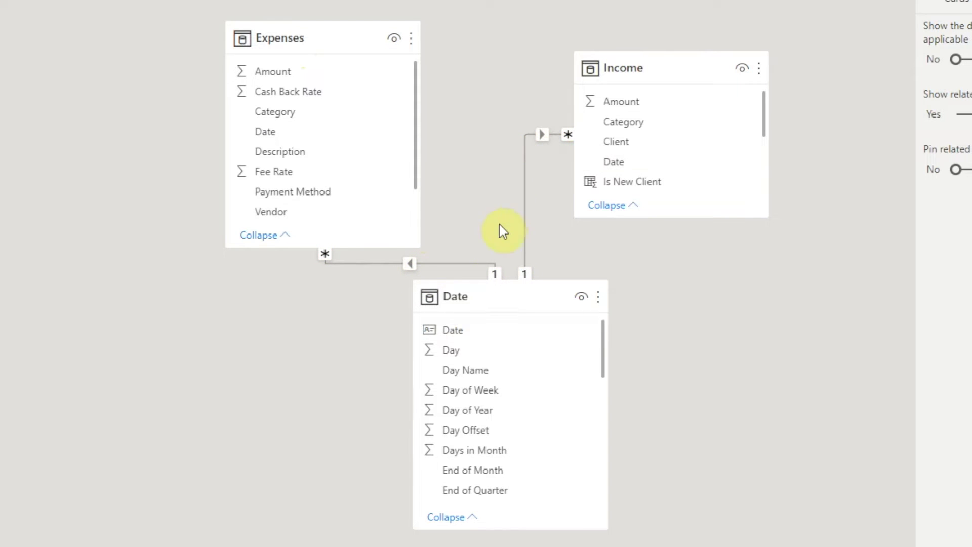
pyautogui.scroll(-10, 449, 374)
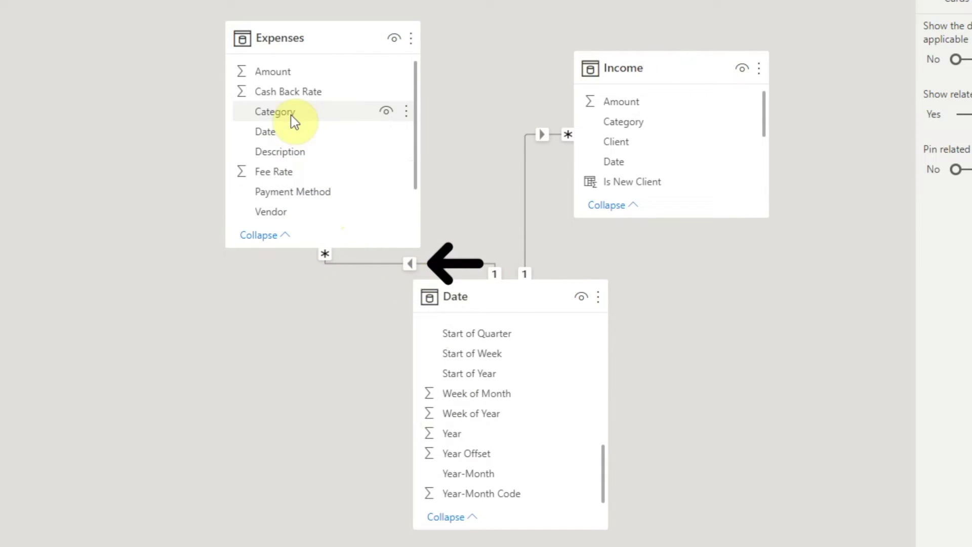
# Set the Expenses–Date relationship's cross filter direction to Both, then return to the report
pyautogui.doubleClick(410, 267)
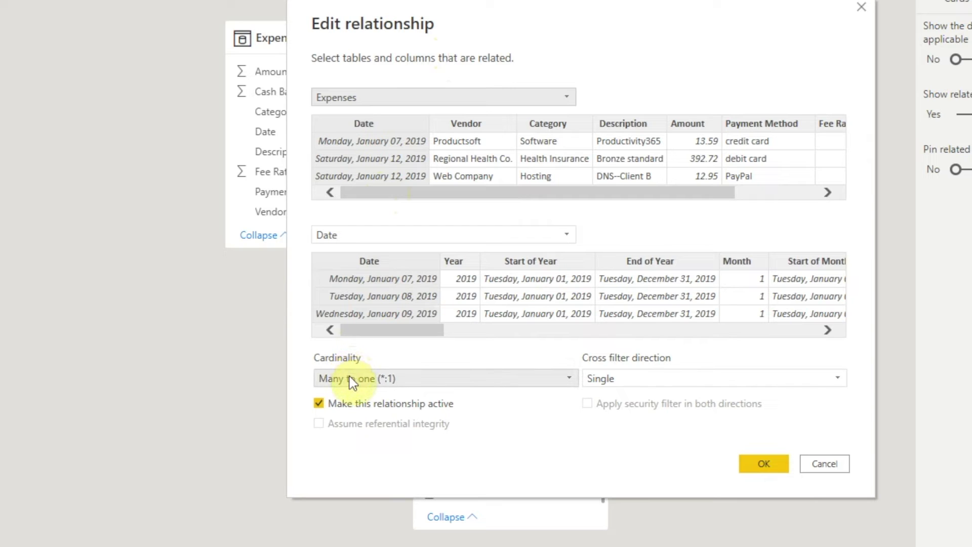
pyautogui.click(619, 385)
pyautogui.click(604, 413)
pyautogui.click(765, 463)
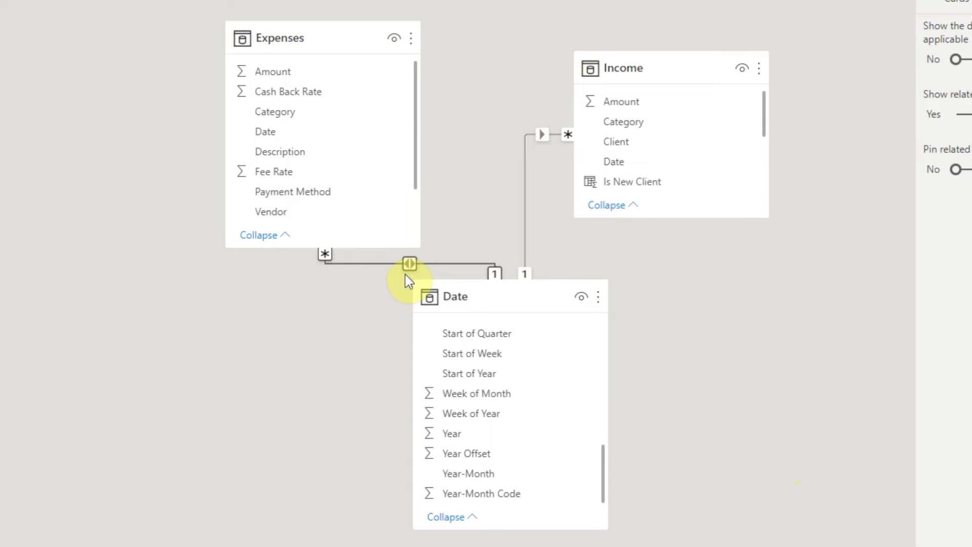
pyautogui.click(15, 13)
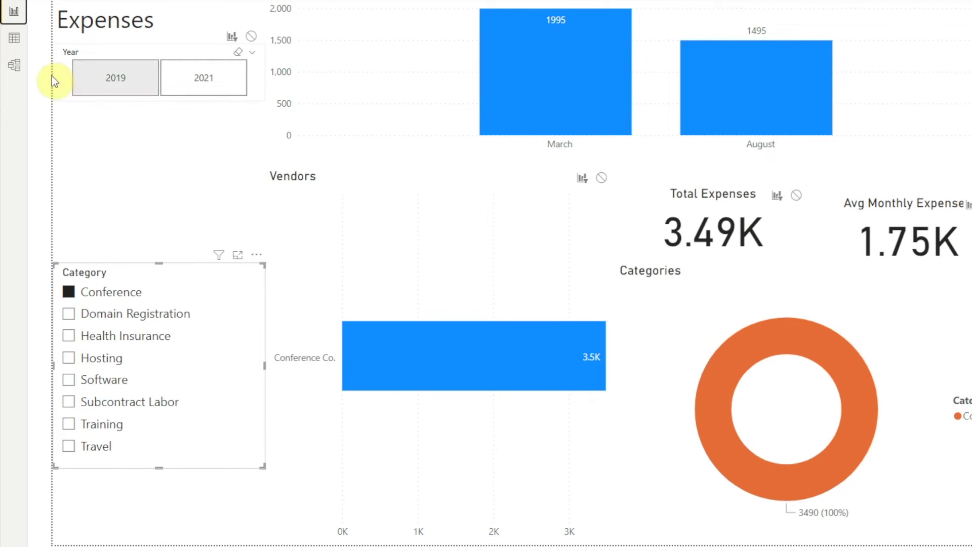
# In Model view, set the Expenses–Date relationship back to Single cross filtering and return to the report
pyautogui.click(16, 67)
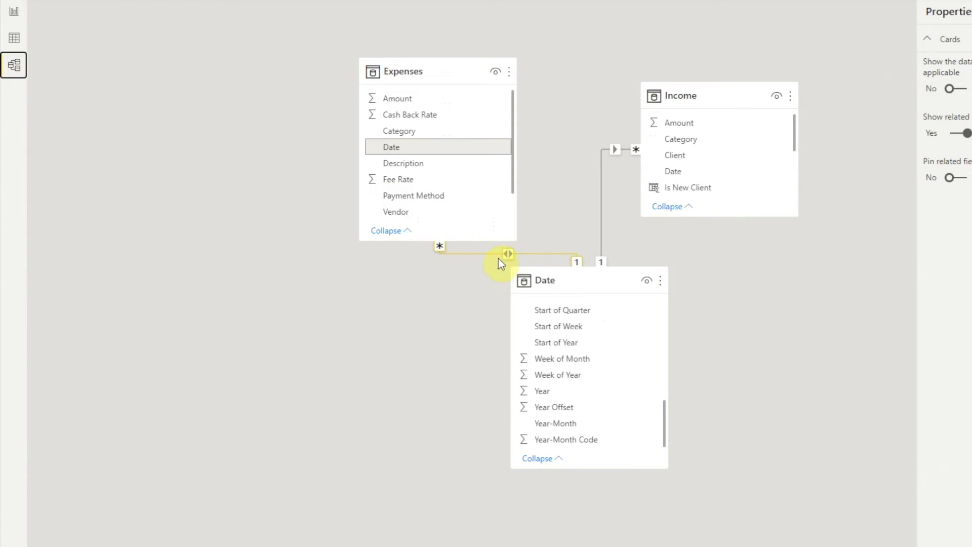
pyautogui.doubleClick(512, 254)
pyautogui.click(731, 345)
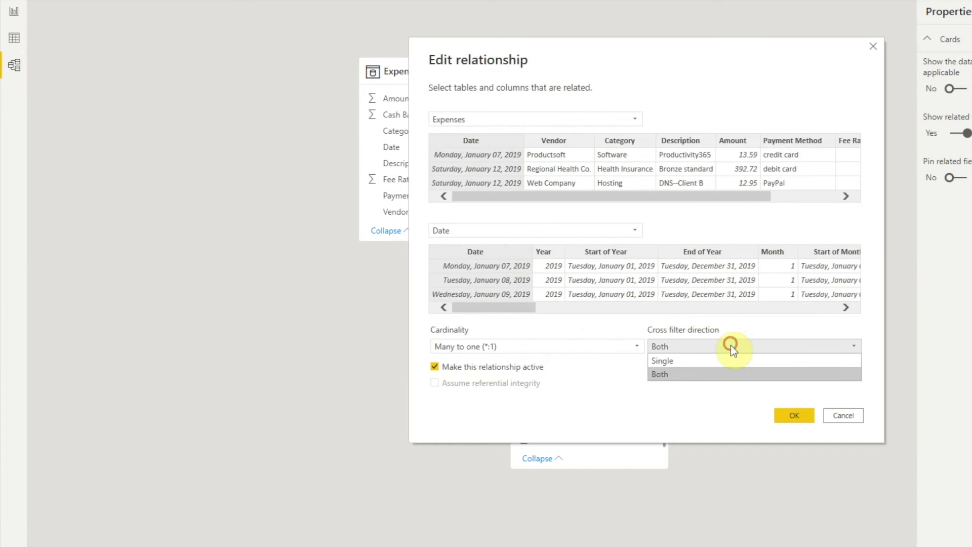
pyautogui.click(688, 361)
pyautogui.click(792, 416)
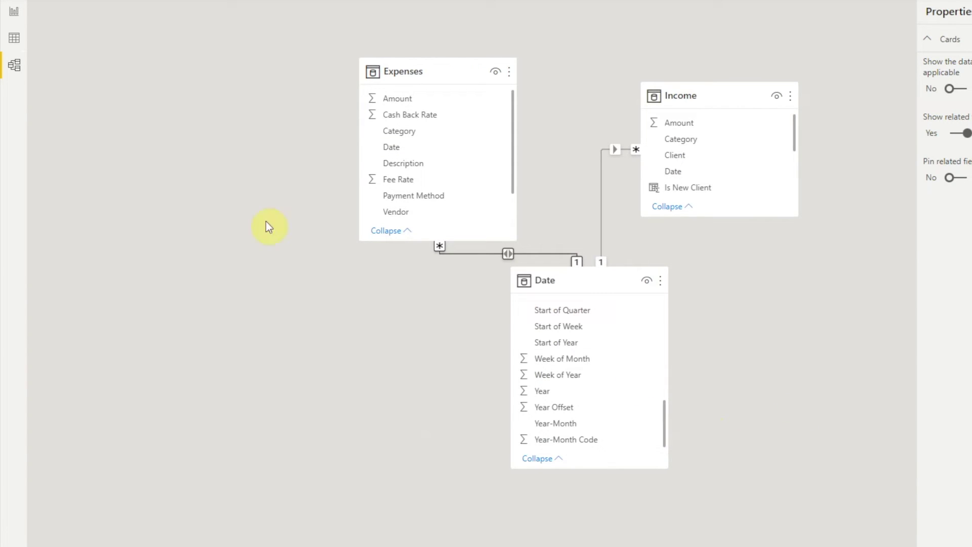
pyautogui.click(14, 11)
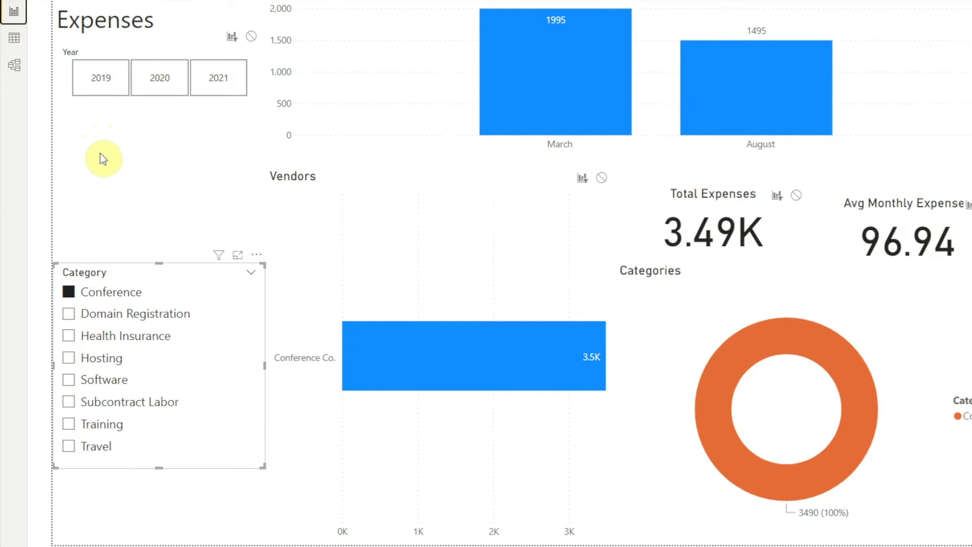
# Clear the Conference selection from the Category slicer and shorten the slicer
pyautogui.click(232, 278)
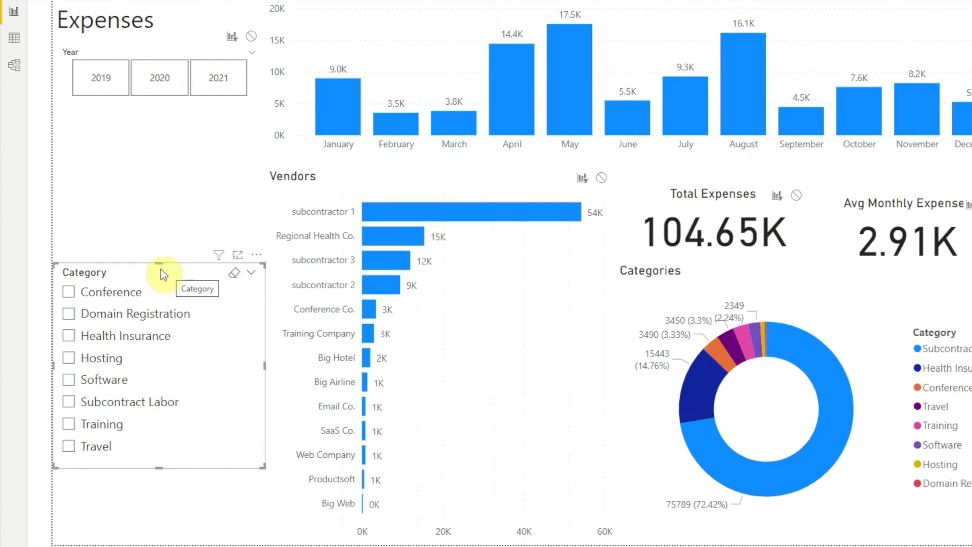
pyautogui.moveTo(159, 263); pyautogui.dragTo(150, 158)
pyautogui.moveTo(211, 465); pyautogui.dragTo(152, 362)
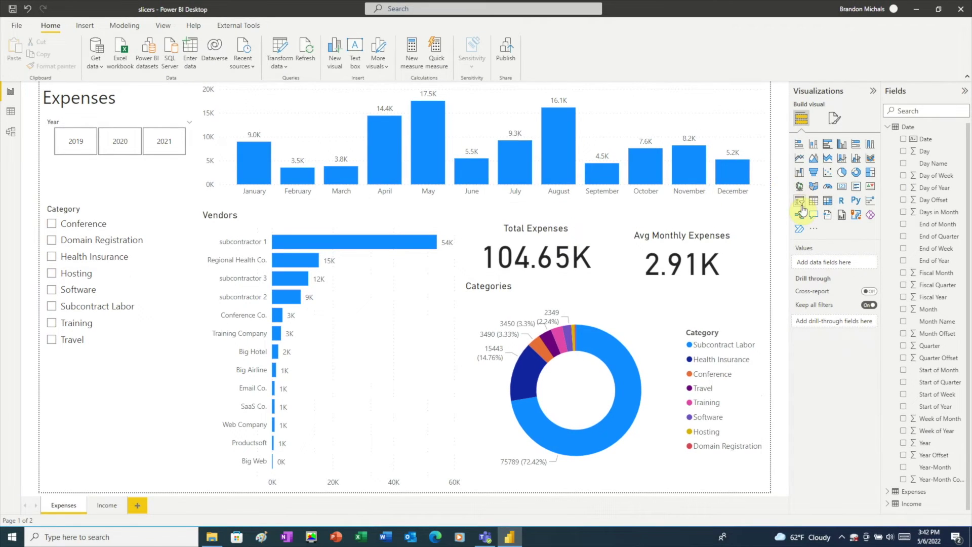
# Try a Description slicer filtered to Project management, then remove it
pyautogui.click(889, 186)
pyautogui.click(889, 492)
pyautogui.click(903, 443)
pyautogui.scroll(-3, 63, 448)
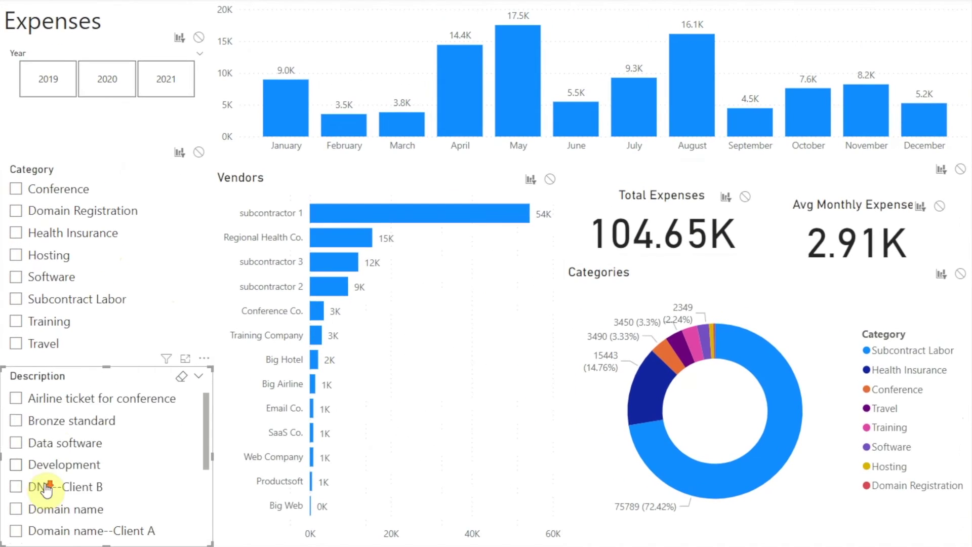
pyautogui.click(16, 512)
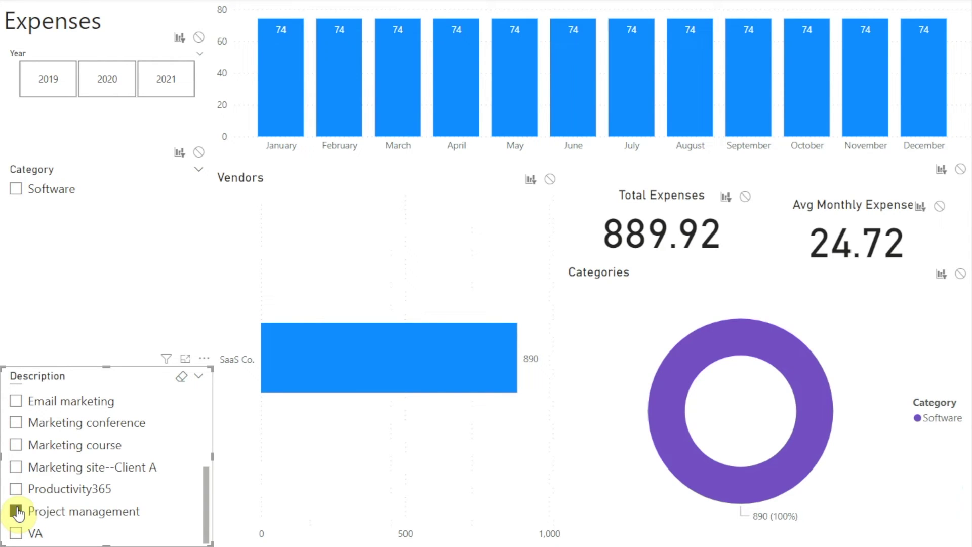
pyautogui.click(204, 359)
pyautogui.click(244, 423)
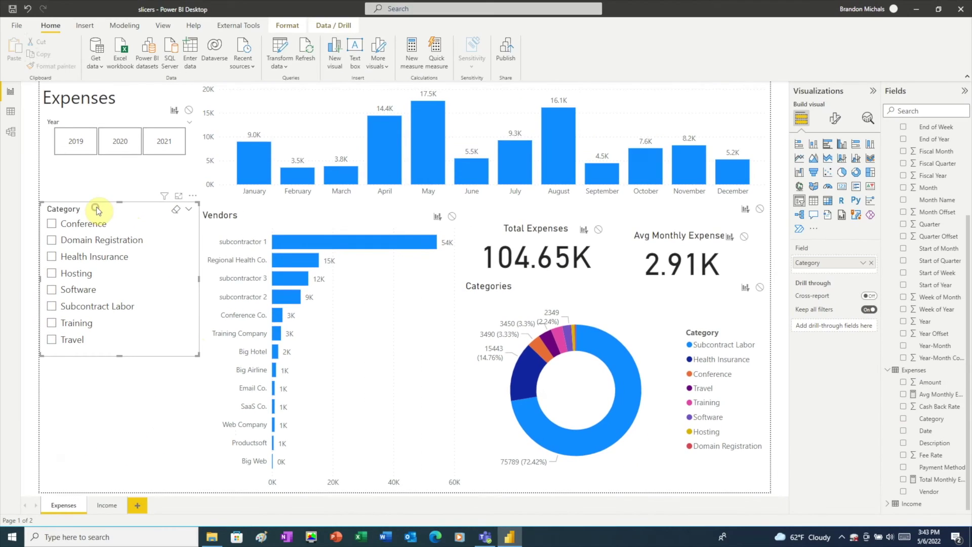
# Nest Description under Category in the slicer and select Software's Project management (889.92 total)
pyautogui.click(904, 444)
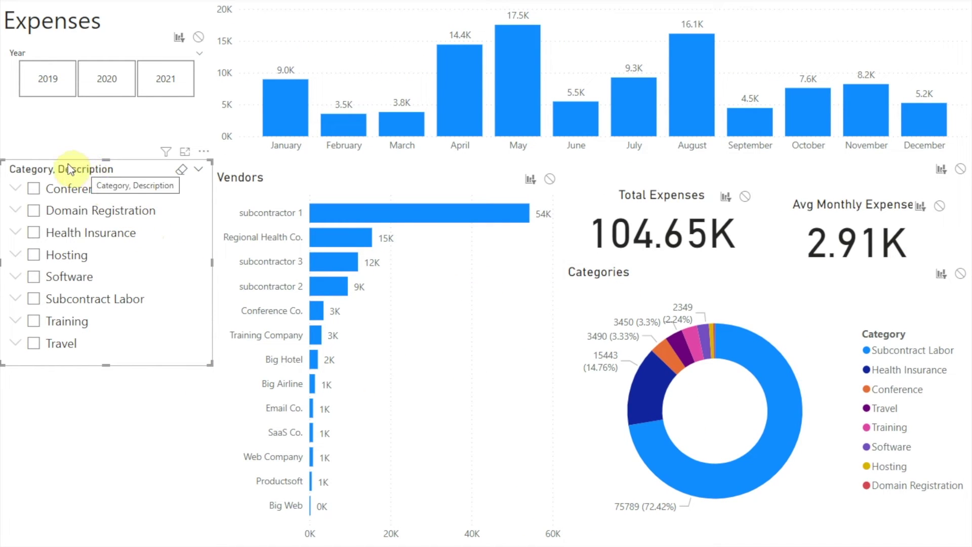
pyautogui.click(15, 277)
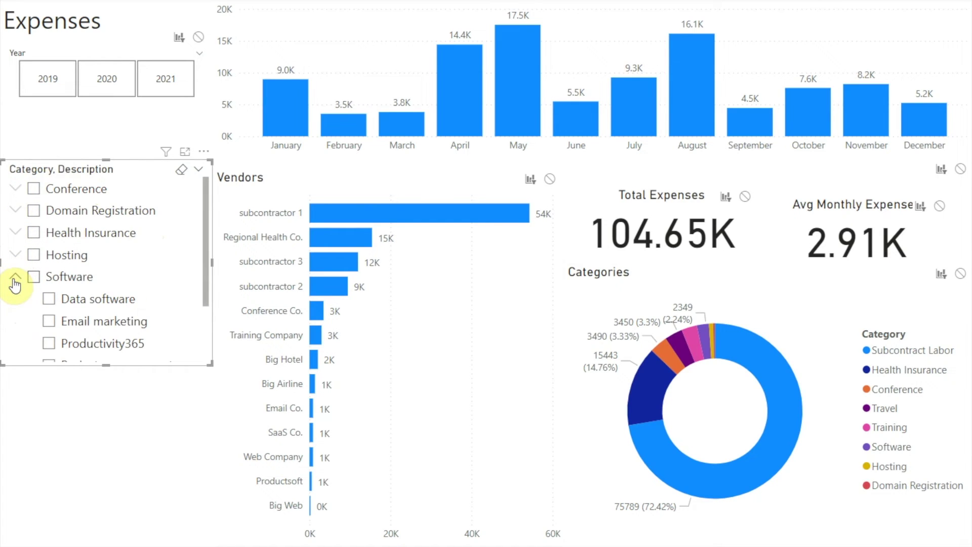
pyautogui.scroll(-1, 115, 318)
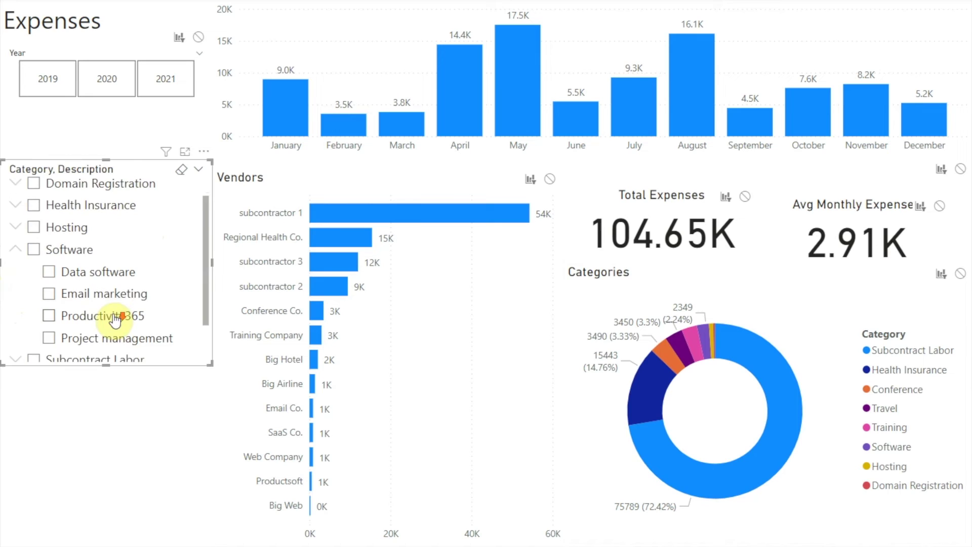
pyautogui.scroll(-1, 115, 318)
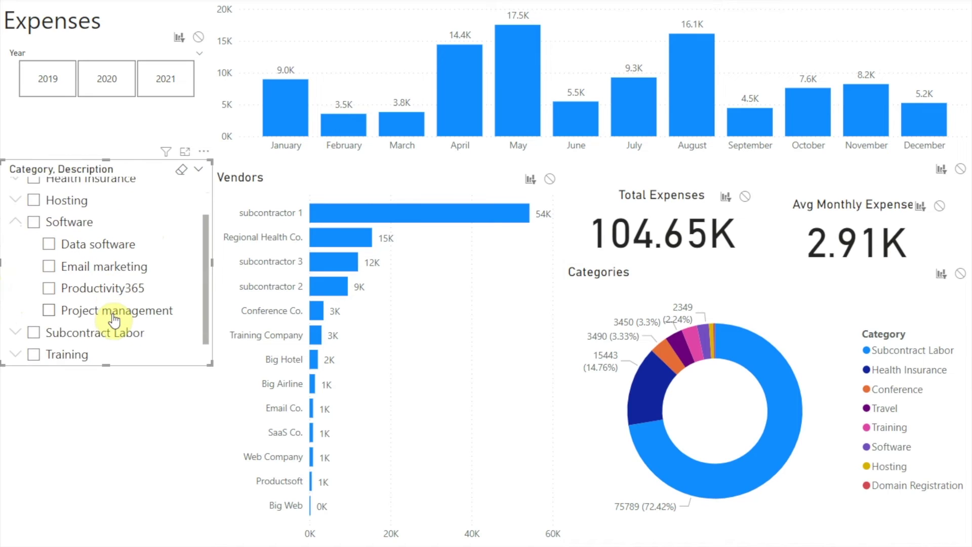
pyautogui.click(49, 310)
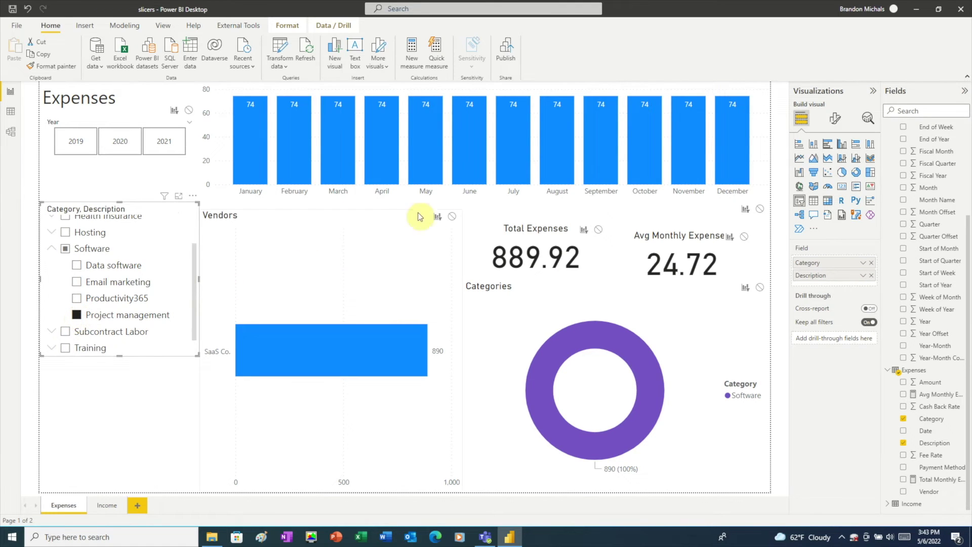
pyautogui.click(834, 117)
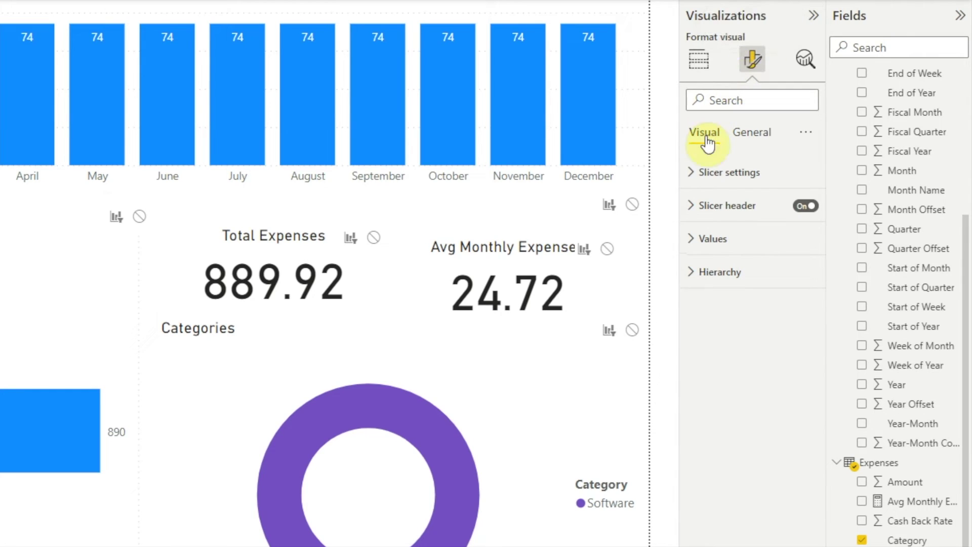
# Set the slicer's Hierarchy expand/collapse icon style to Caret
pyautogui.click(692, 273)
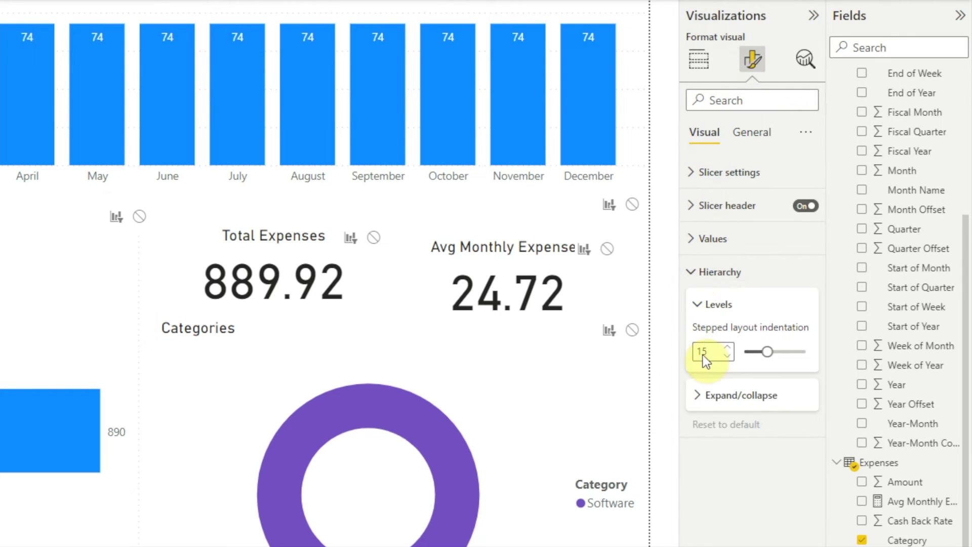
pyautogui.click(697, 396)
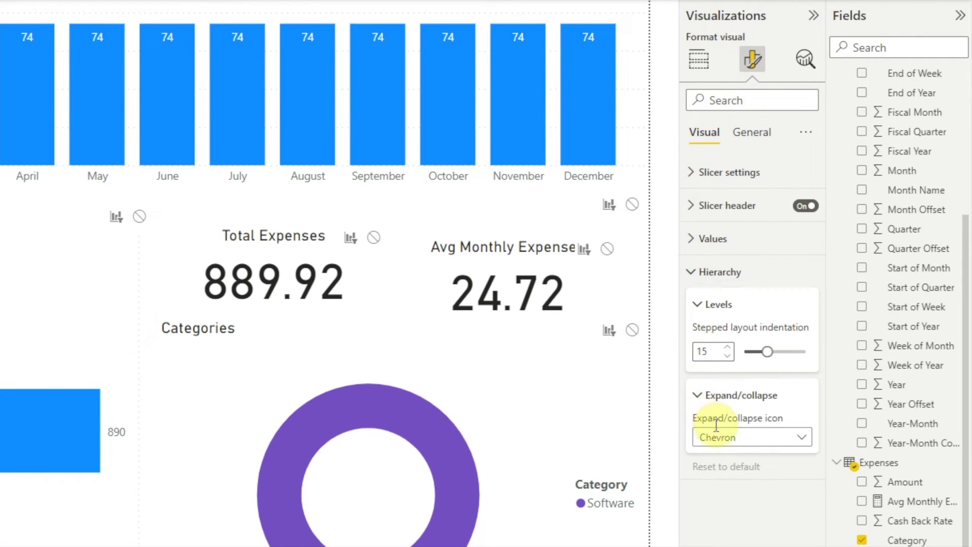
pyautogui.click(800, 441)
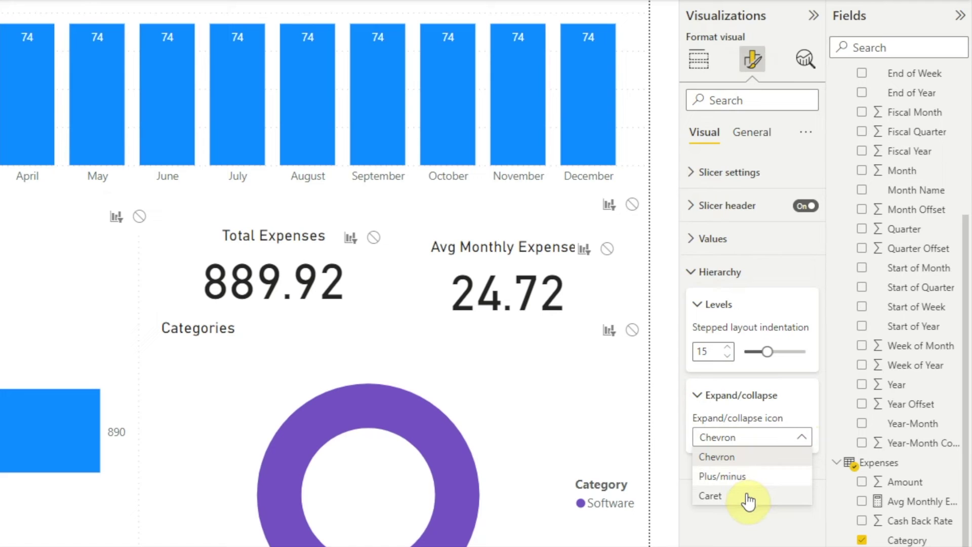
pyautogui.click(714, 496)
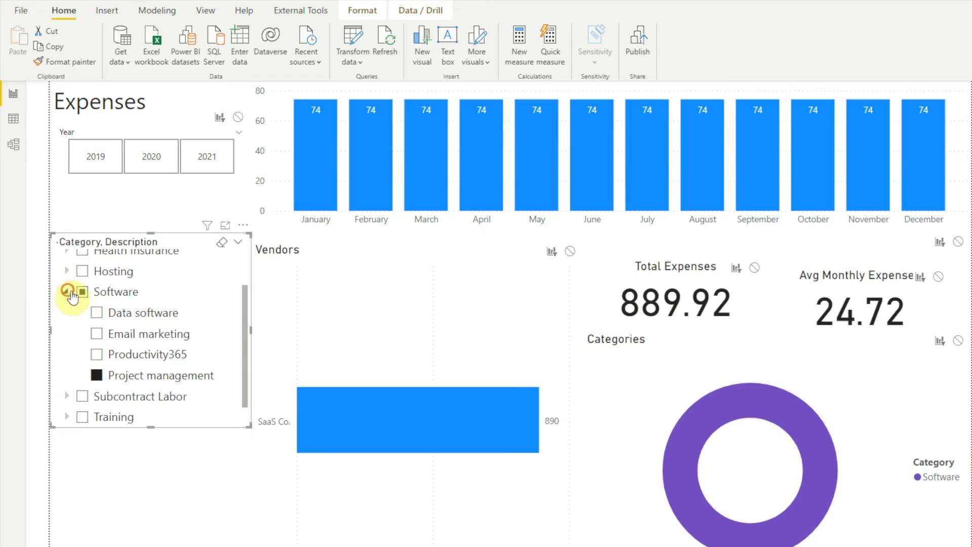
# Collapse Software and clear the category slicer so all expenses (104.65K) show
pyautogui.click(68, 289)
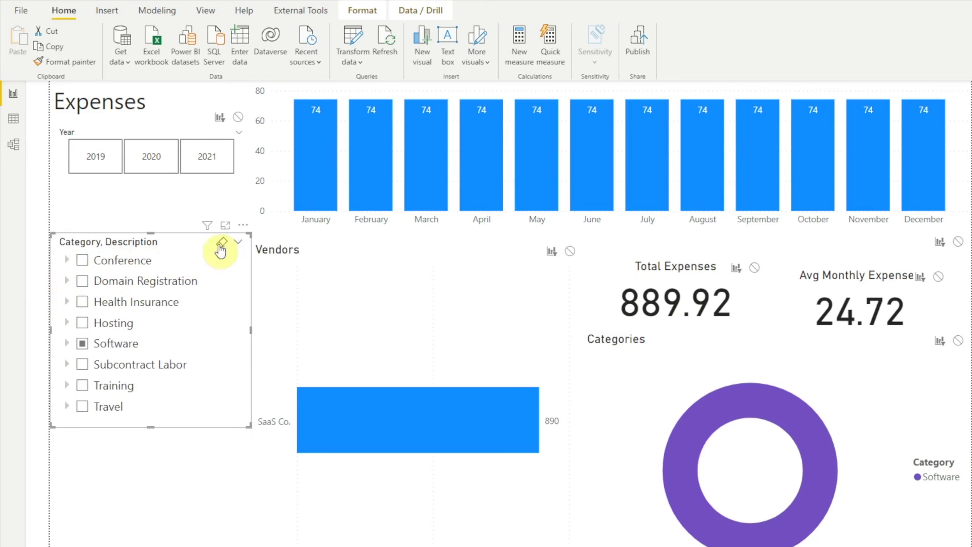
pyautogui.click(221, 245)
pyautogui.click(114, 207)
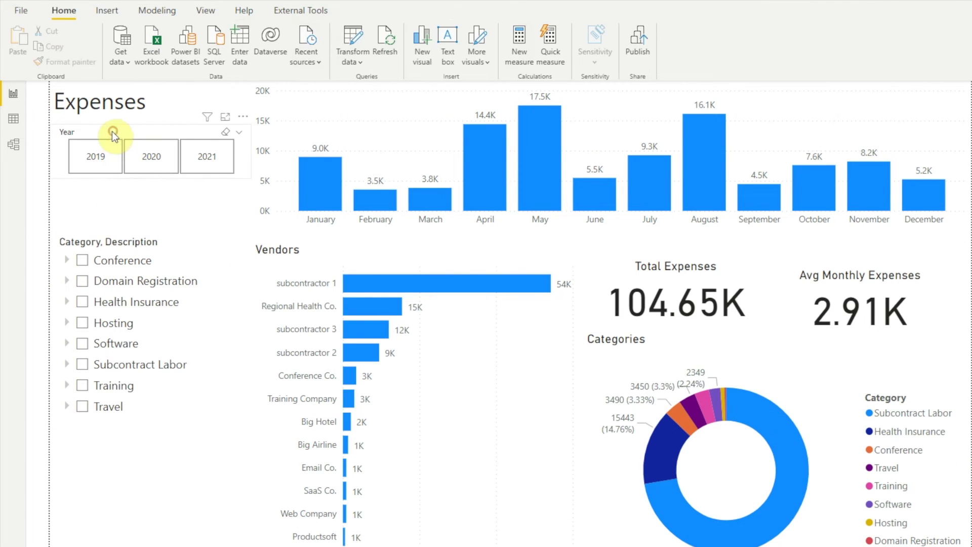
# Turn off Edit interactions and open Sync slicers for the Year slicer
pyautogui.click(112, 133)
pyautogui.click(372, 13)
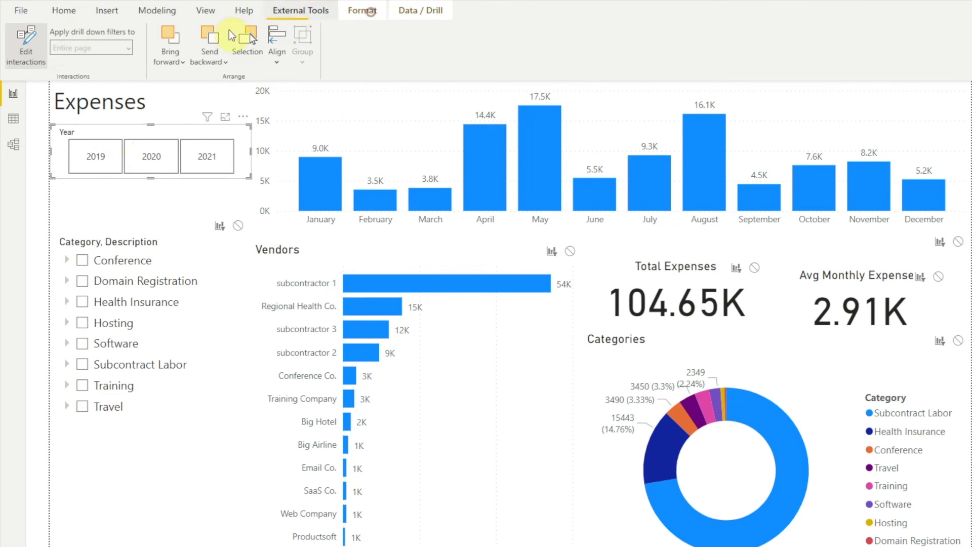
pyautogui.click(32, 53)
pyautogui.click(86, 204)
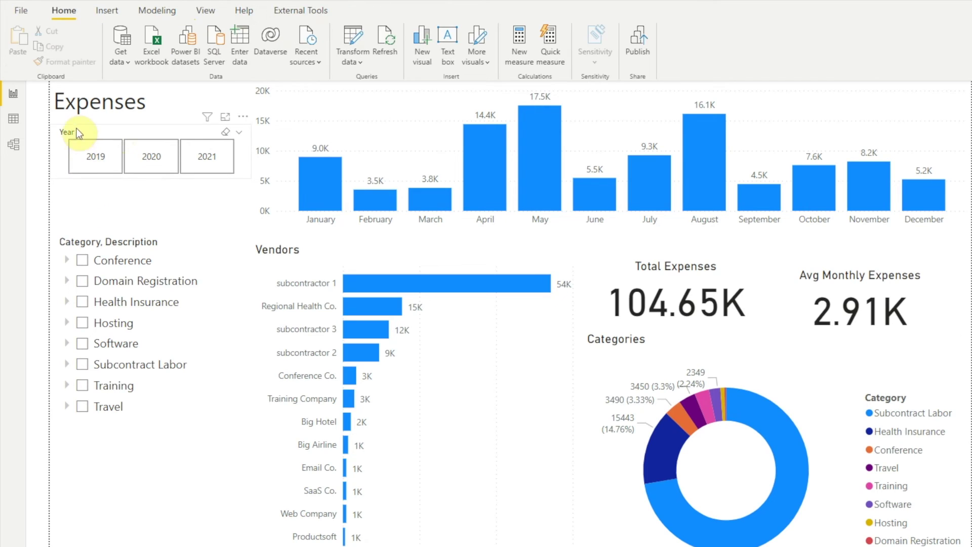
pyautogui.click(71, 133)
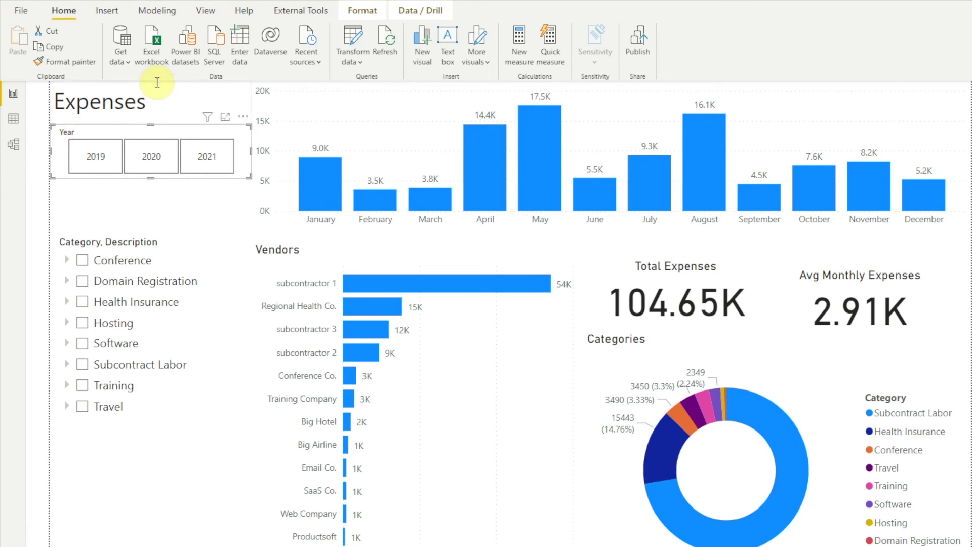
pyautogui.click(205, 11)
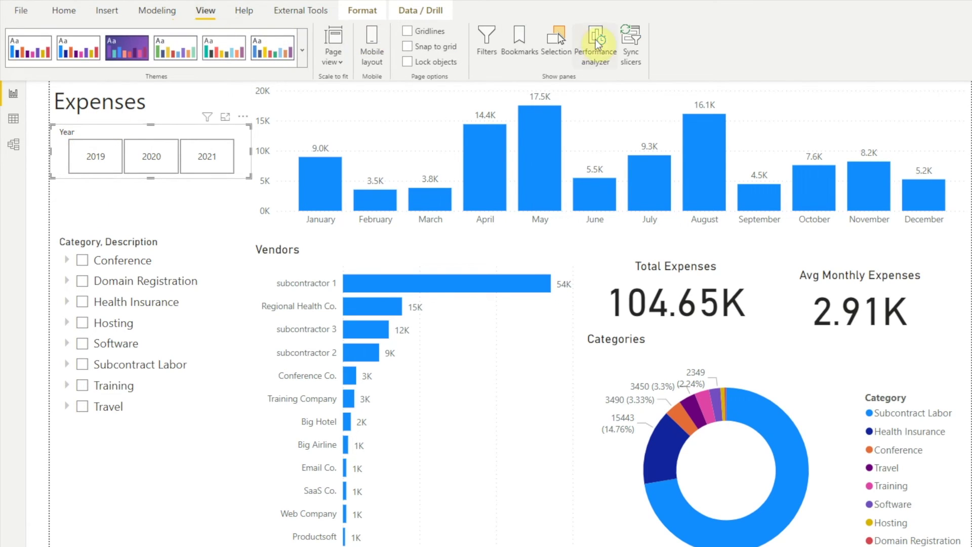
pyautogui.click(634, 40)
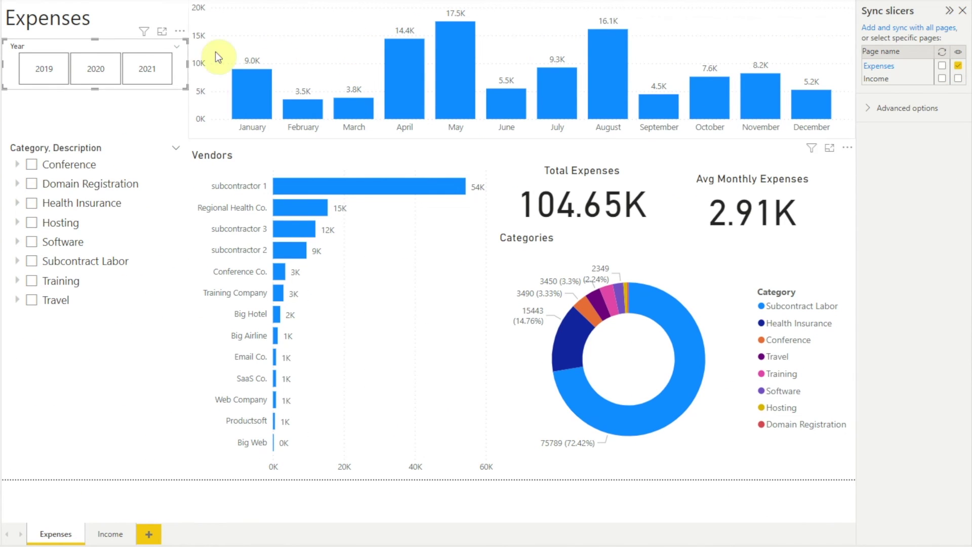
# Make the Year slicer visible on the Income page while leaving its selection unsynced
pyautogui.click(108, 532)
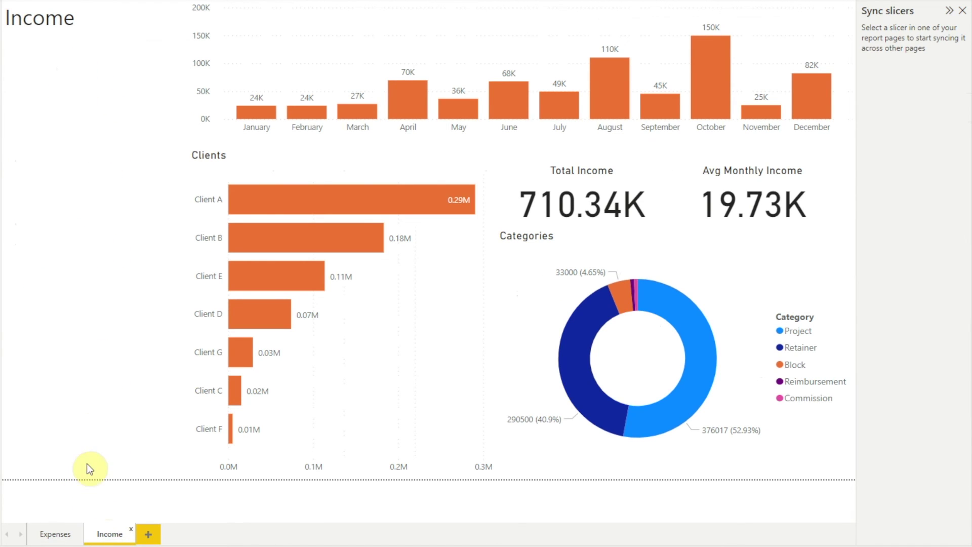
pyautogui.click(54, 538)
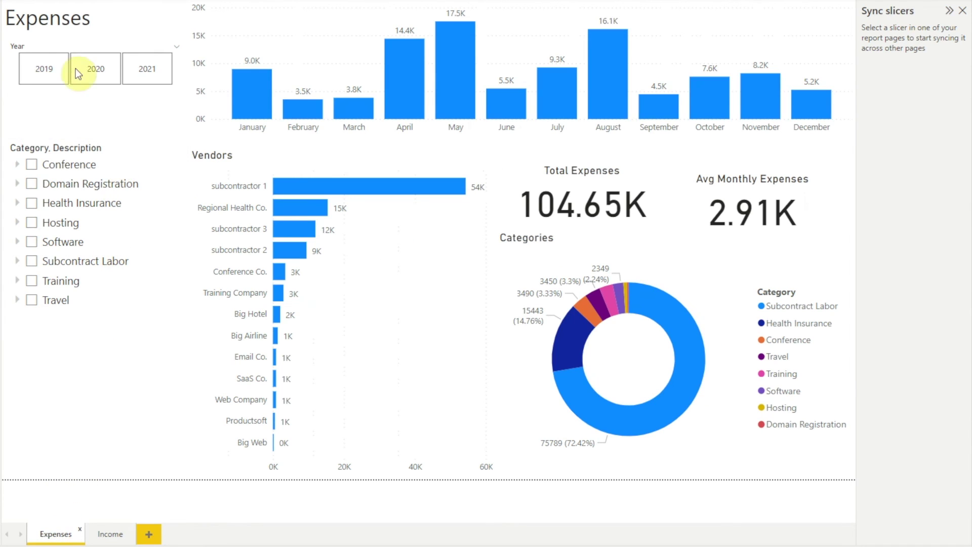
pyautogui.click(34, 42)
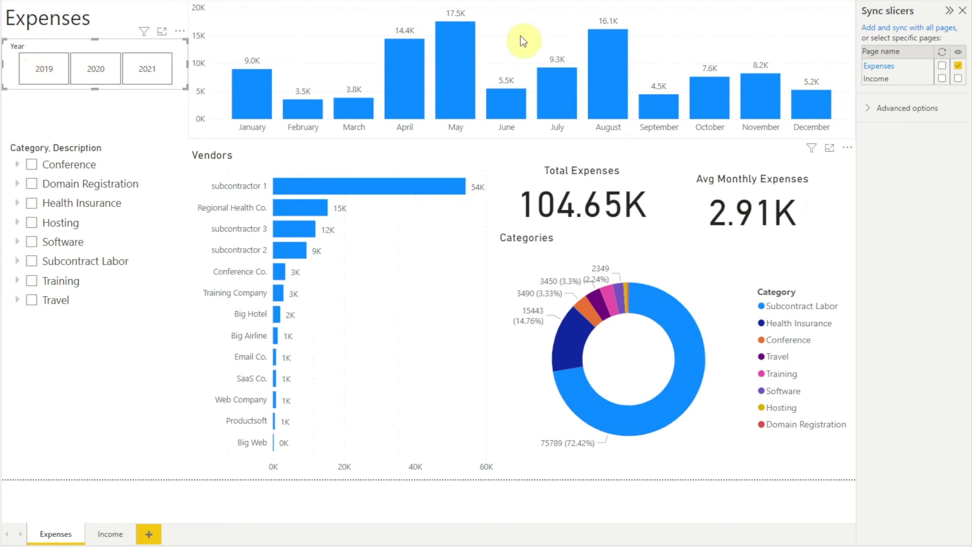
pyautogui.click(942, 78)
pyautogui.click(958, 79)
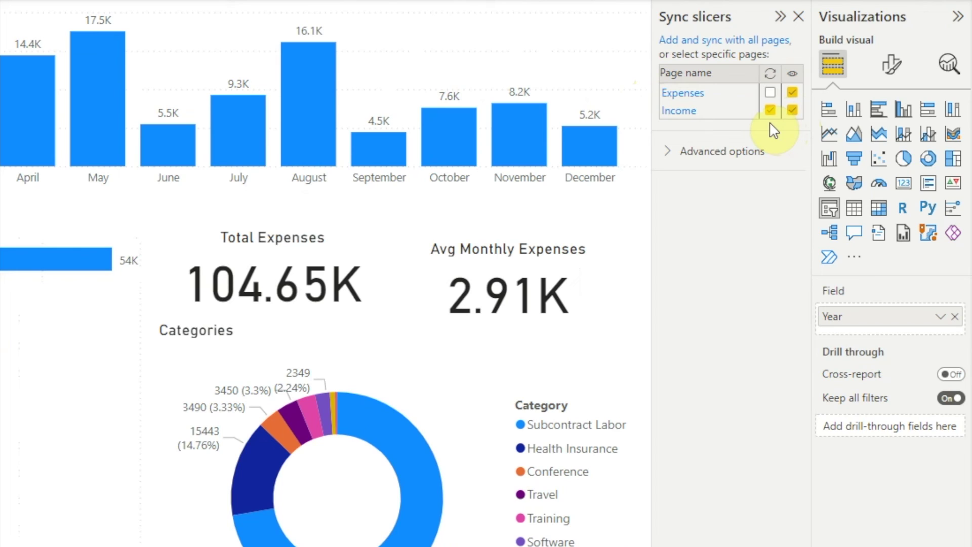
pyautogui.click(771, 110)
pyautogui.click(793, 110)
pyautogui.click(793, 110)
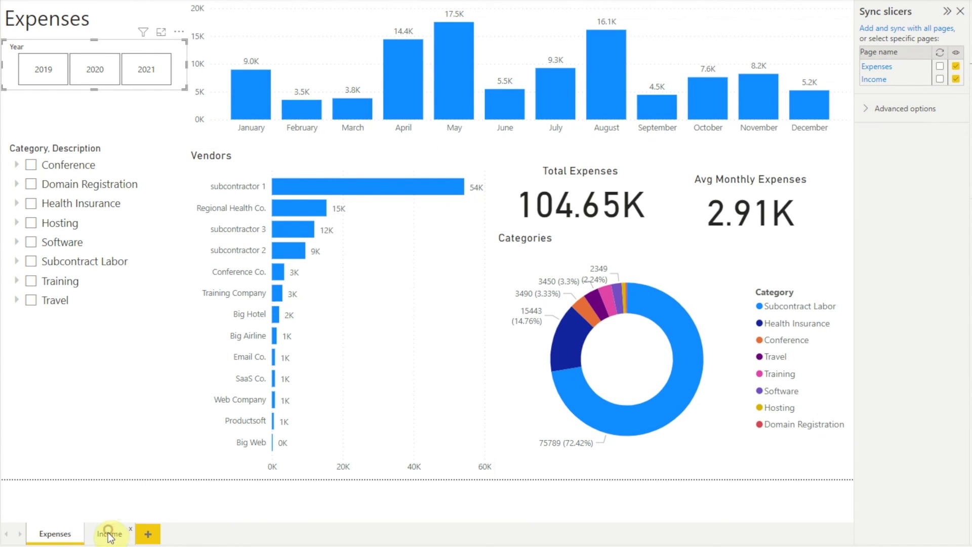
# Filter the Income page's Year slicer to 2021, then go back to Expenses
pyautogui.click(110, 535)
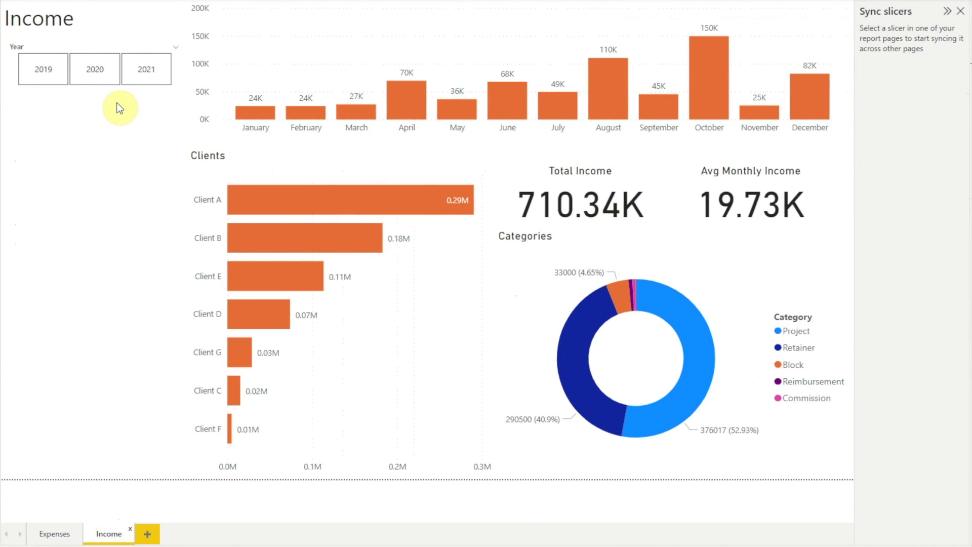
pyautogui.click(154, 71)
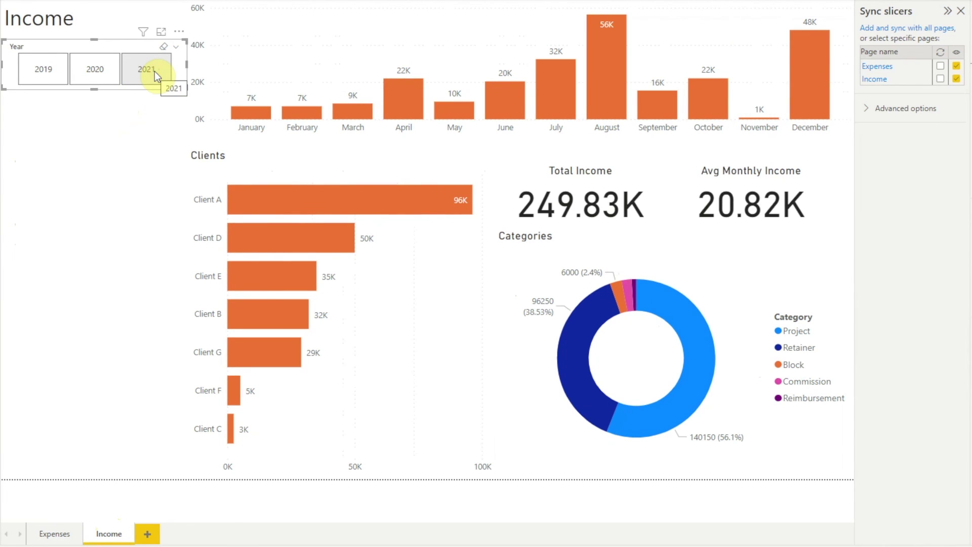
pyautogui.click(51, 540)
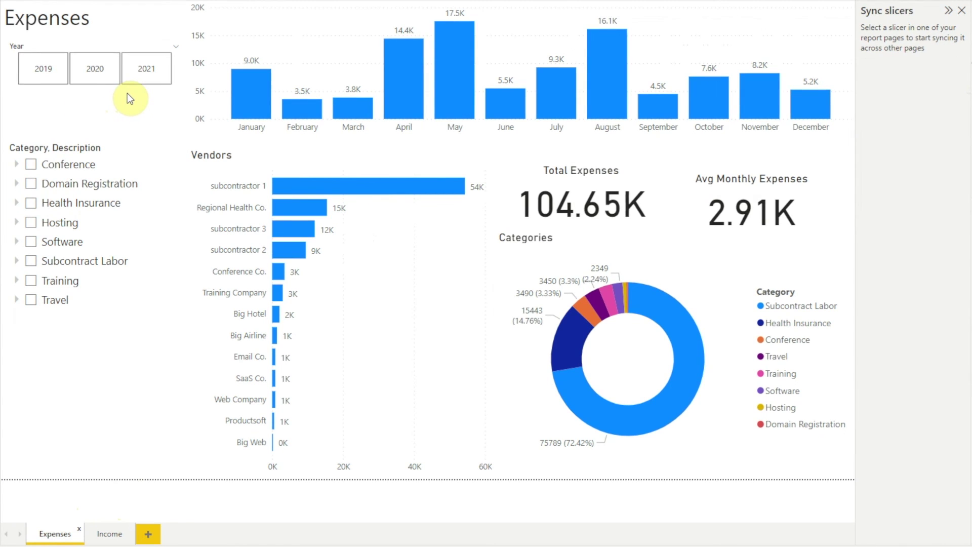
# Sync the Year slicer's selection on both the Expenses and Income pages
pyautogui.click(45, 44)
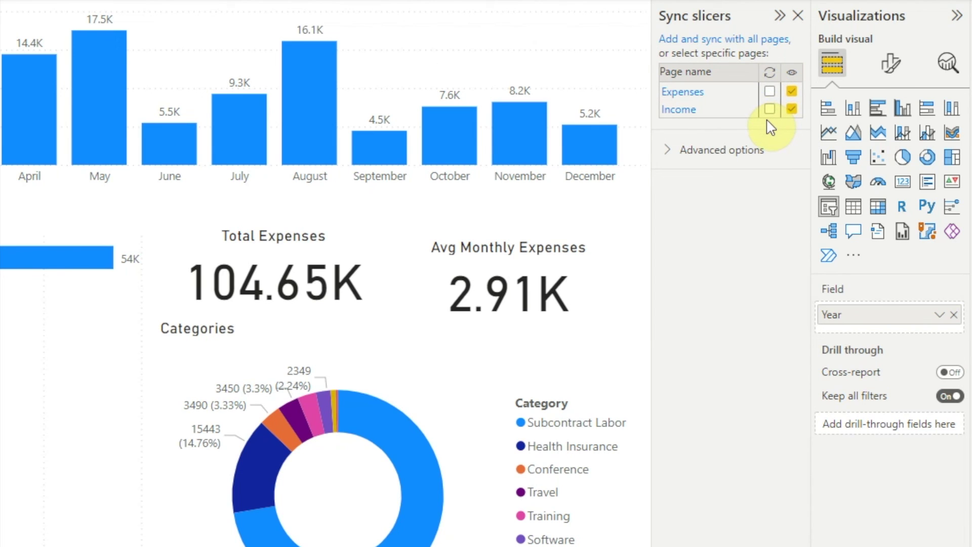
pyautogui.click(770, 93)
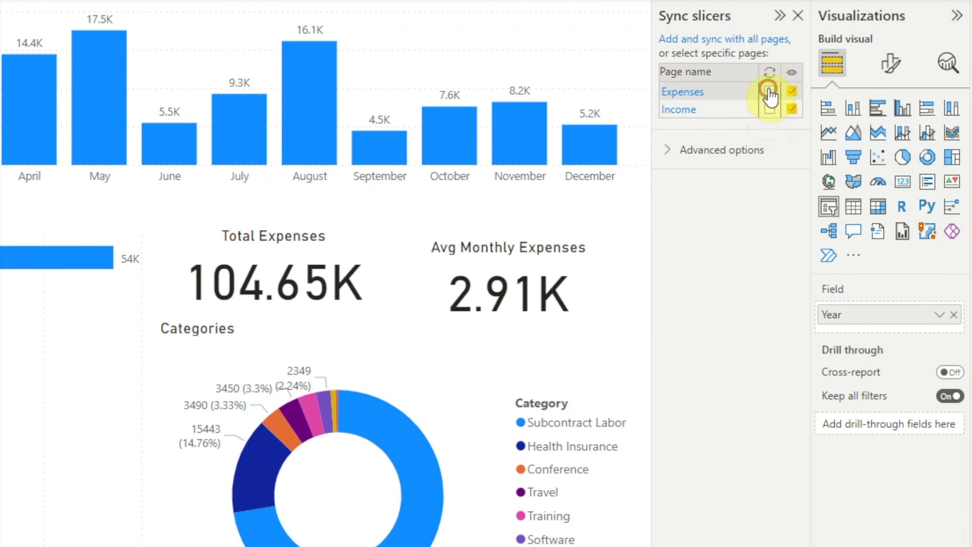
pyautogui.click(770, 109)
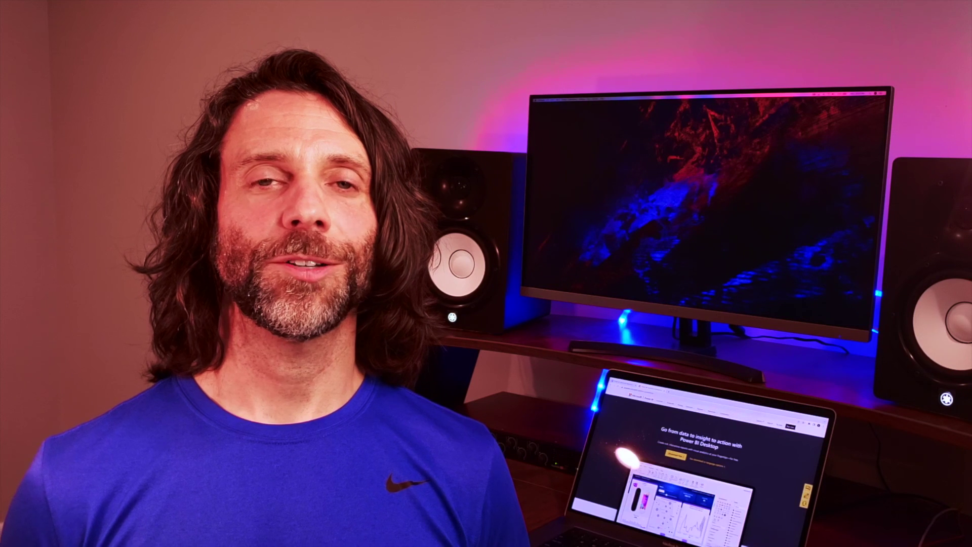